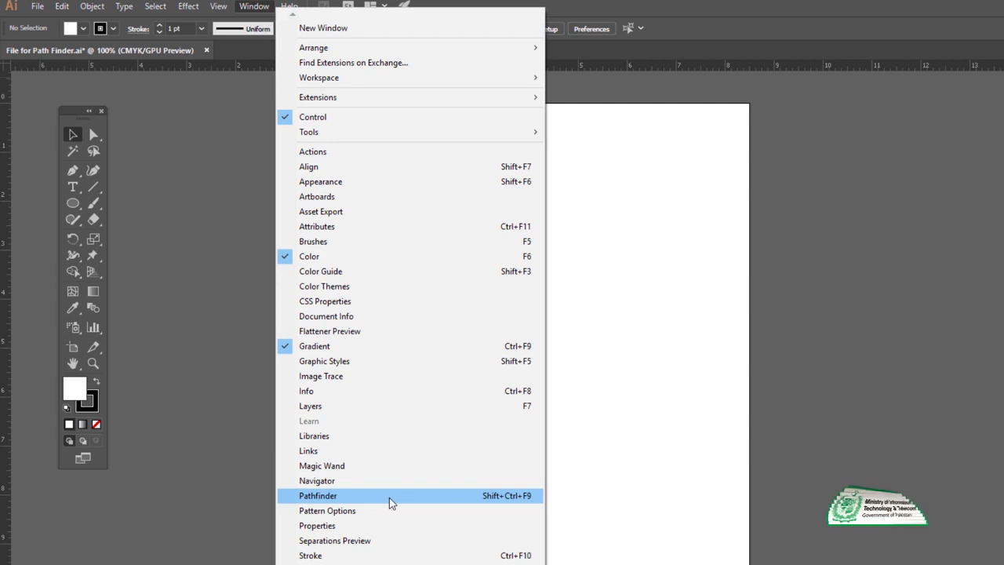
Display the Pathfinder panel and position it beside the Color panel.
click(389, 497)
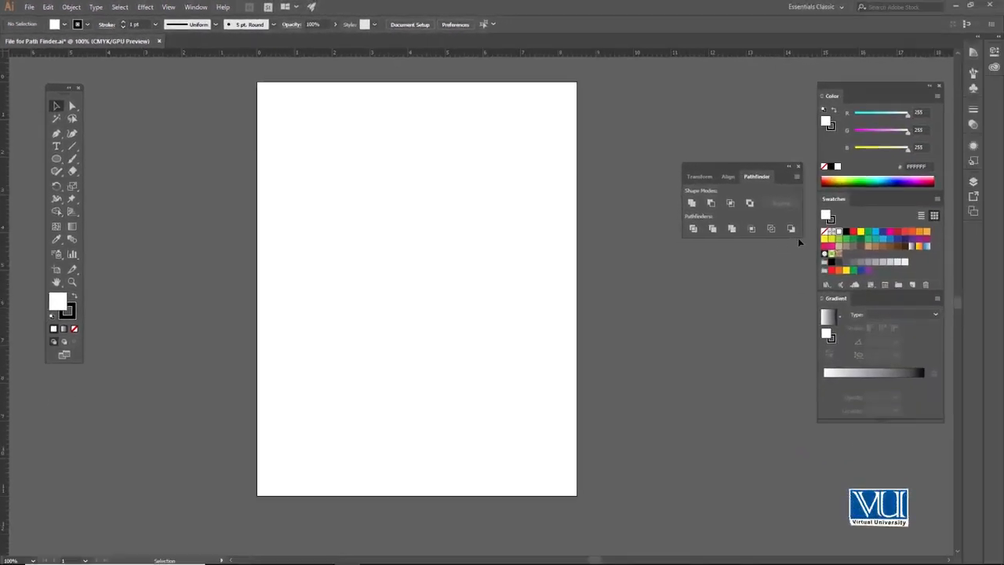
drag(628, 248, 632, 253)
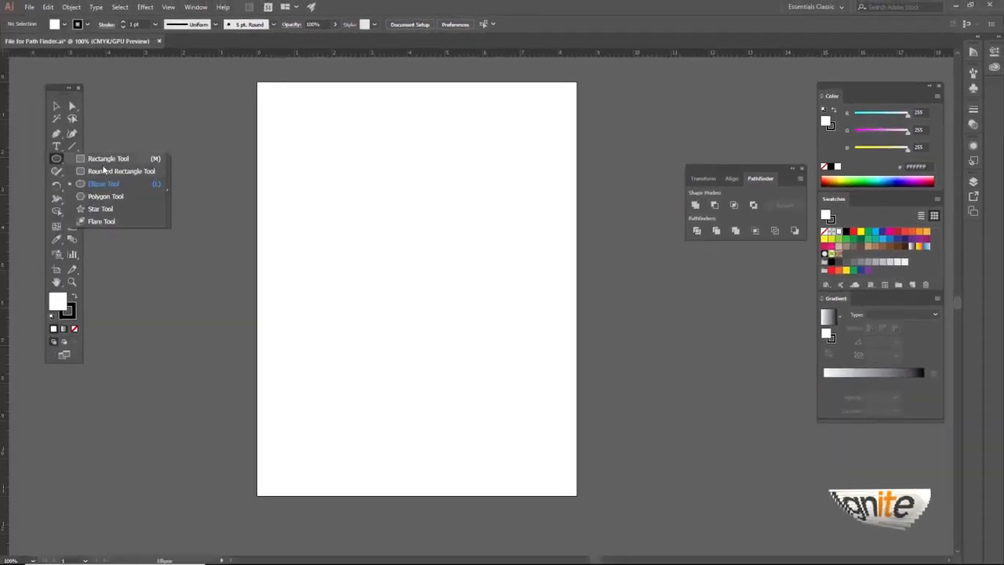
Draw a circle about 2.15 in wide in the artboard's upper area and duplicate it horizontally to the right with an overlap.
click(106, 183)
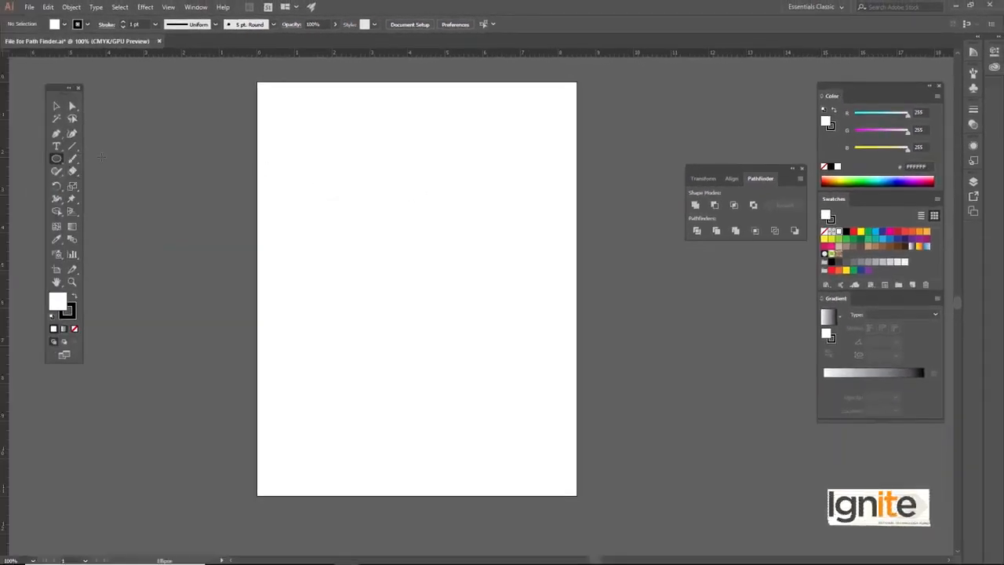
drag(318, 179, 400, 261)
key(v)
click(361, 160)
click(361, 180)
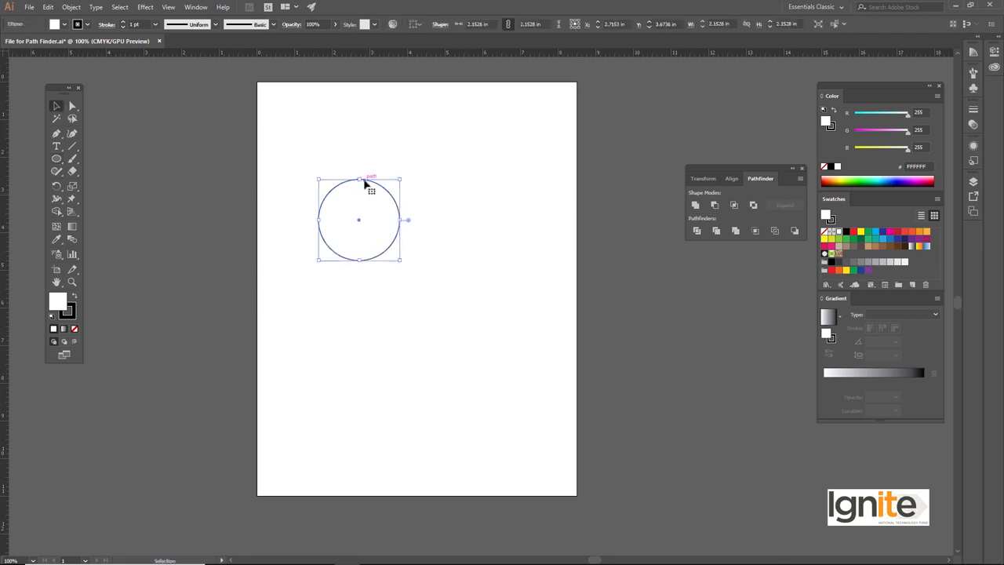
drag(365, 182, 421, 188)
click(389, 147)
Set both circles' stroke weight to 2 pt and shift the pair slightly right on the artboard.
key(ctrl+a)
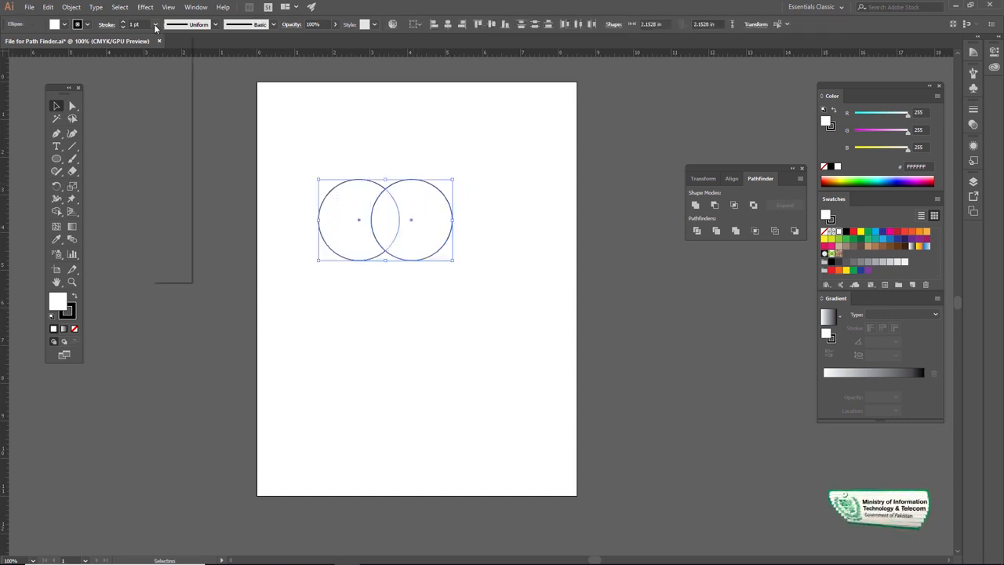
click(155, 24)
click(168, 81)
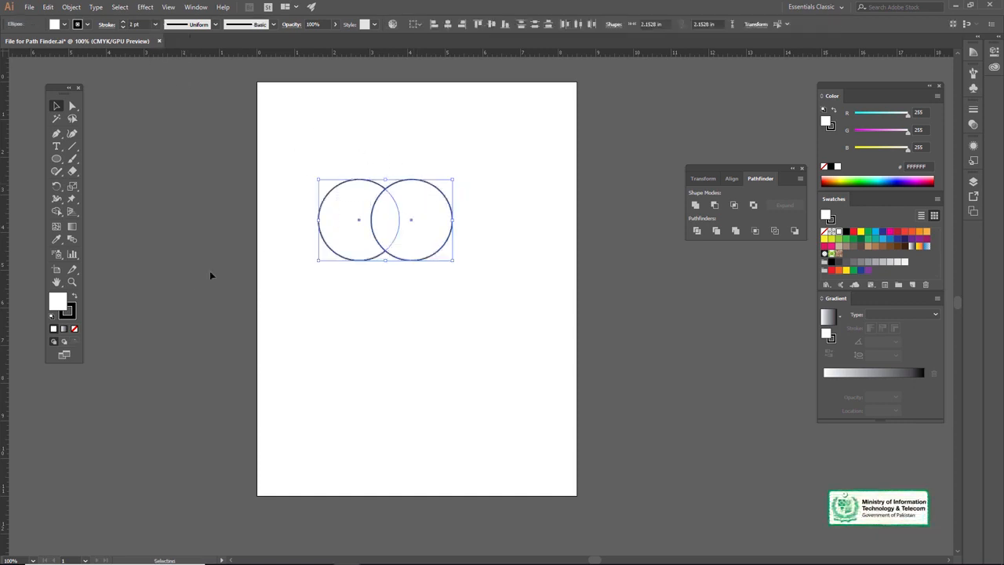
click(357, 163)
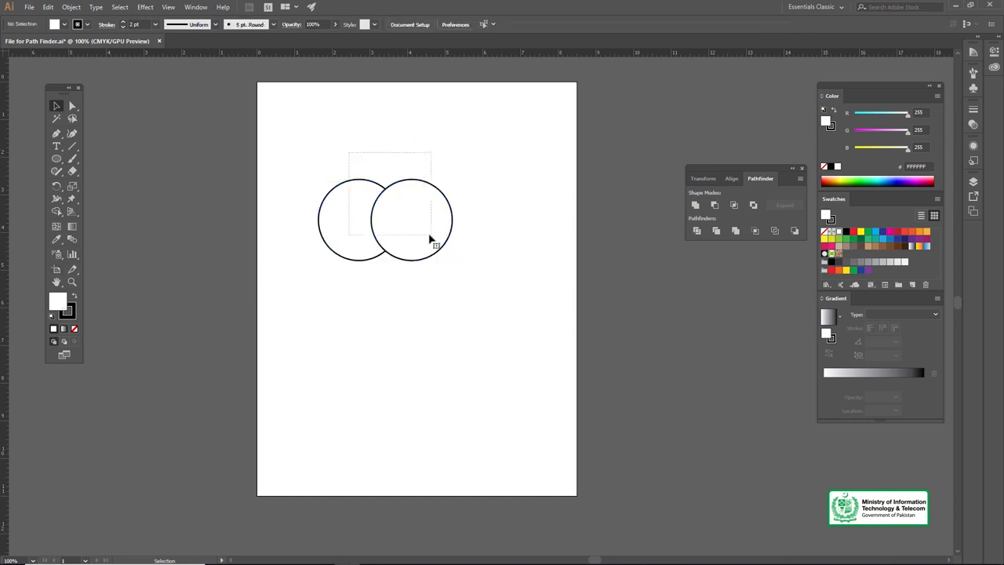
drag(430, 238, 428, 236)
drag(398, 188, 420, 191)
click(407, 150)
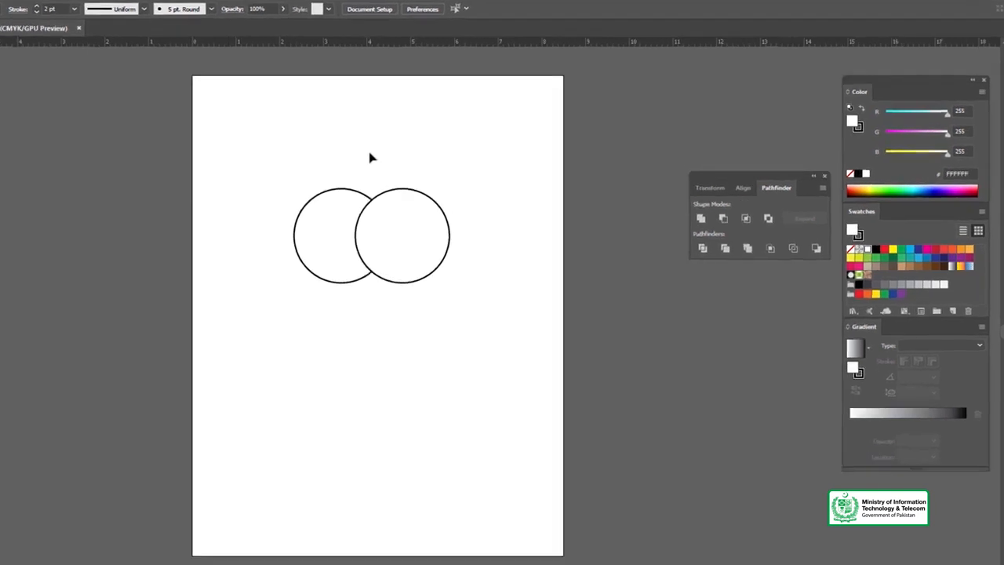
Unite the two overlapping circles into a single shape with the Pathfinder.
drag(299, 185, 351, 244)
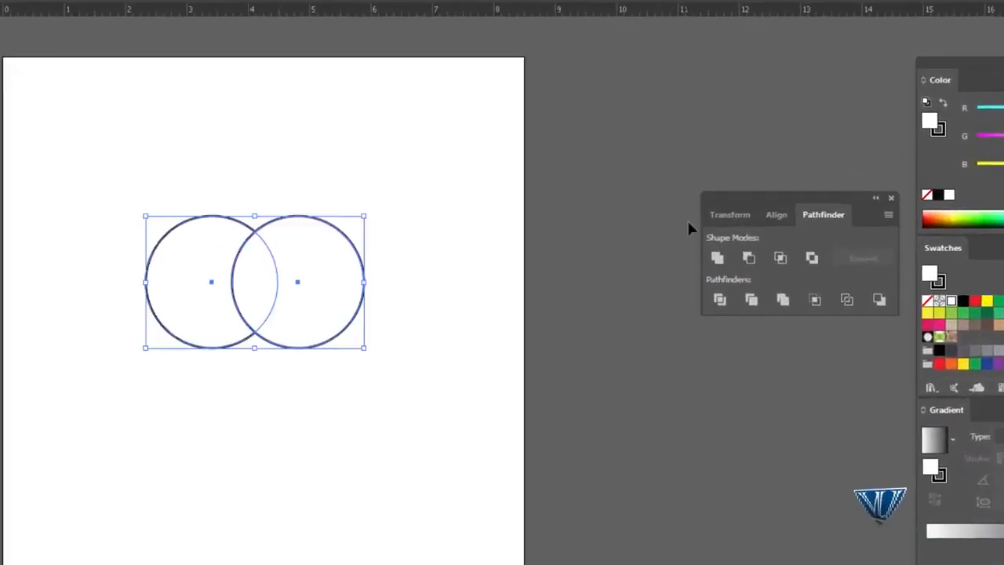
click(716, 259)
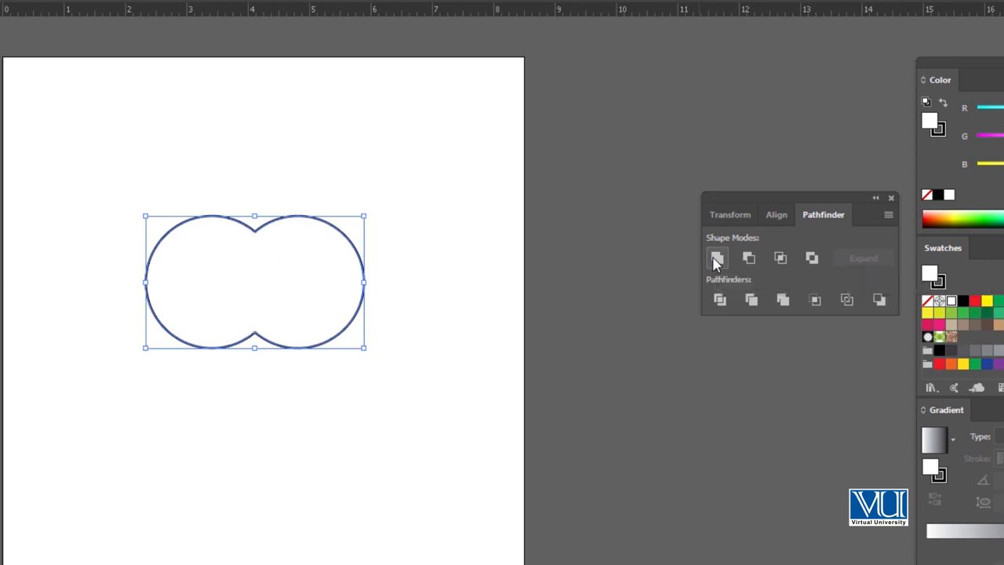
click(208, 155)
Try moving the united shape, and undo both the moves and the unite.
drag(212, 197, 287, 287)
drag(274, 226, 274, 179)
key(ctrl+z)
drag(280, 218, 291, 190)
key(ctrl+z)
click(334, 225)
key(ctrl+z)
key(a)
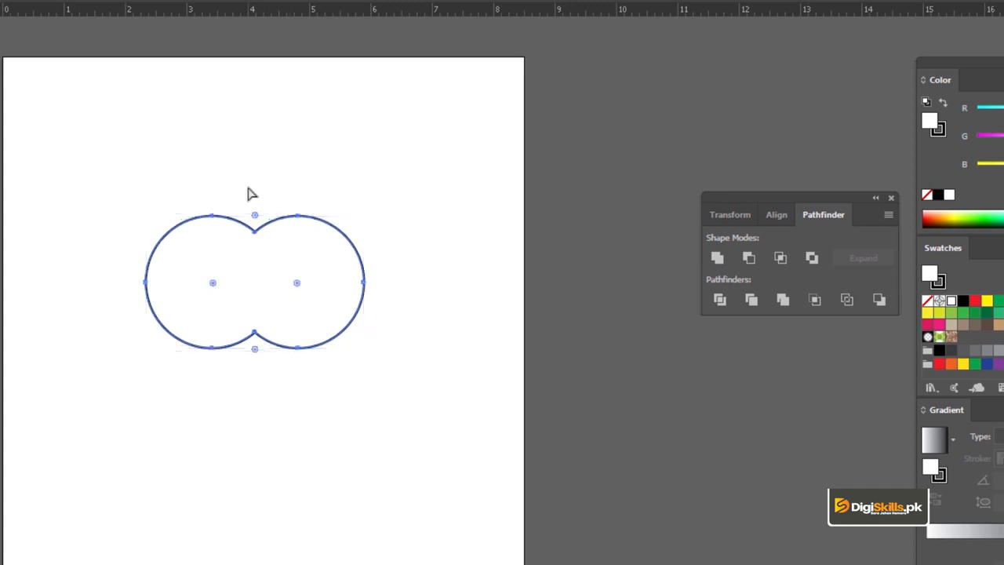
key(ctrl+z)
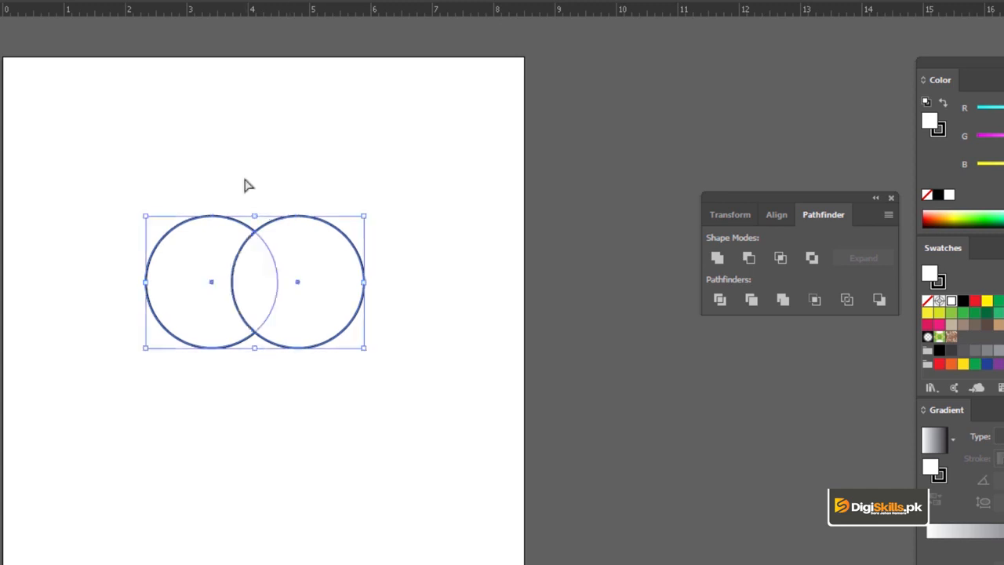
Examine the two overlapping circles as separate objects by selecting them together and one at a time.
key(v)
click(242, 179)
drag(213, 171, 283, 291)
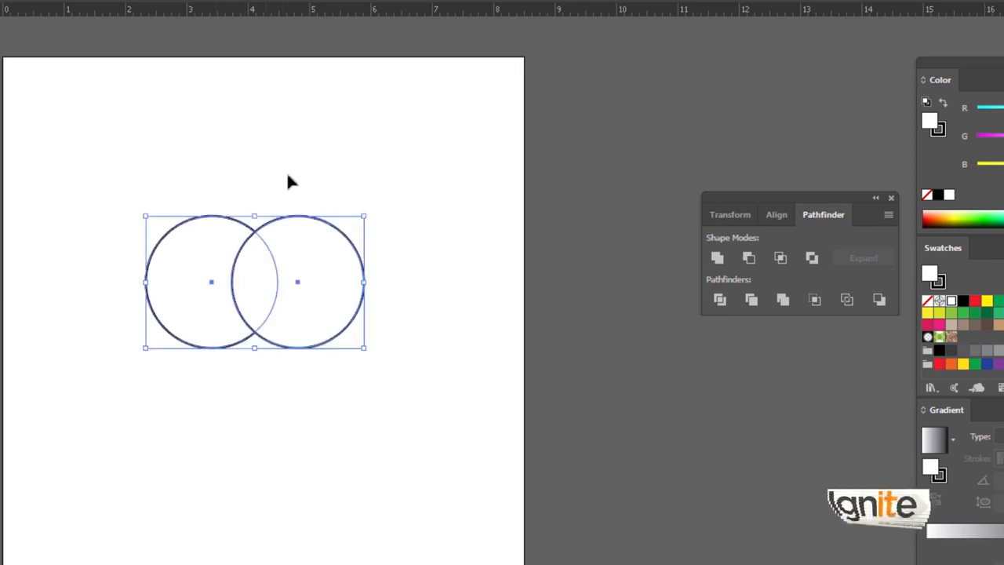
click(344, 176)
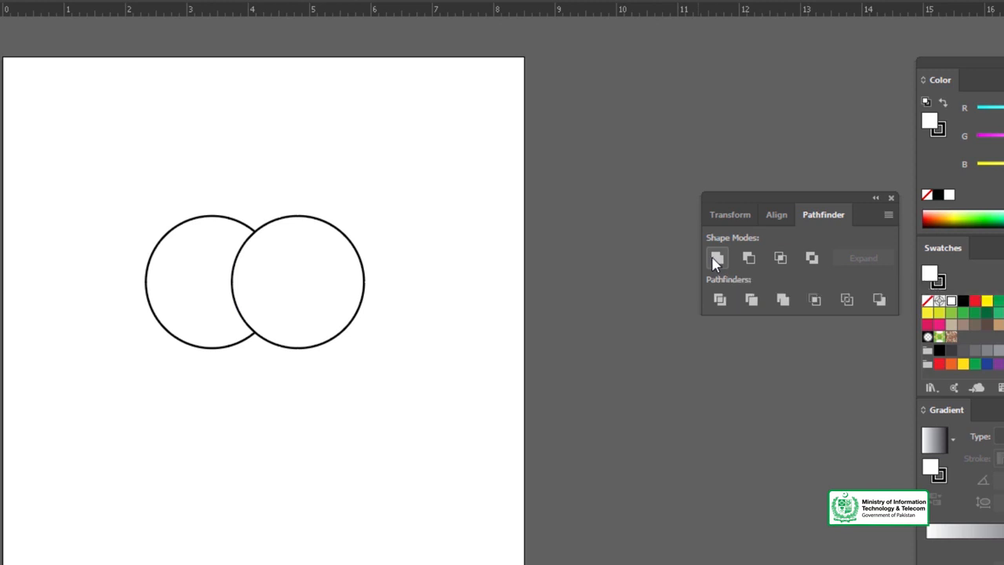
key(ctrl+a)
click(261, 179)
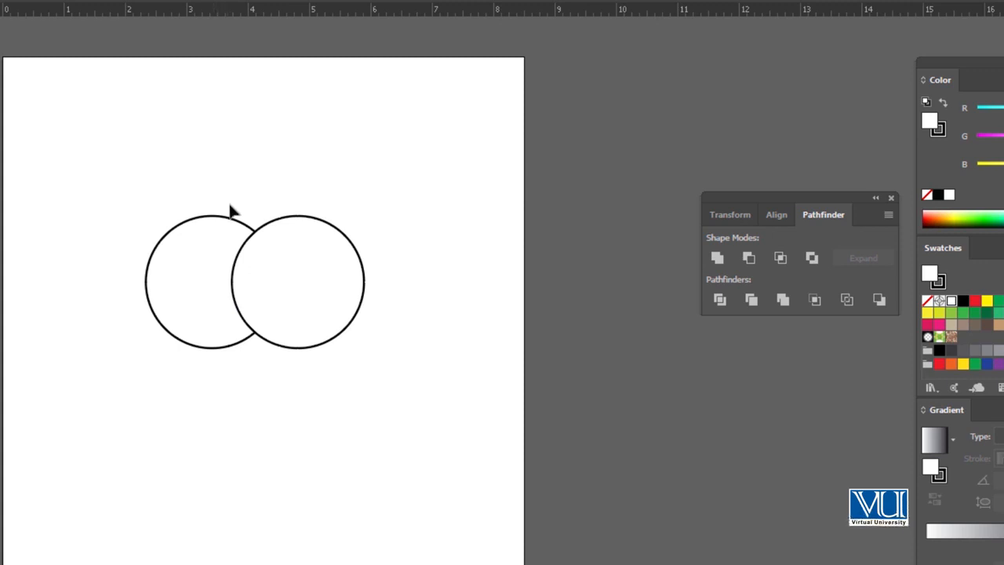
drag(288, 284, 287, 284)
click(267, 179)
click(277, 229)
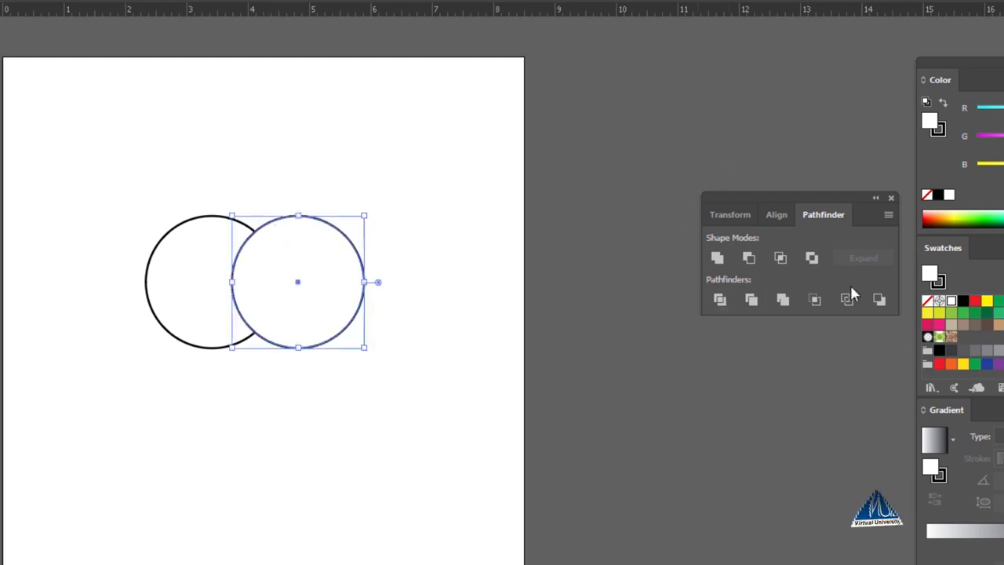
click(293, 189)
click(269, 251)
click(231, 193)
click(212, 237)
click(245, 181)
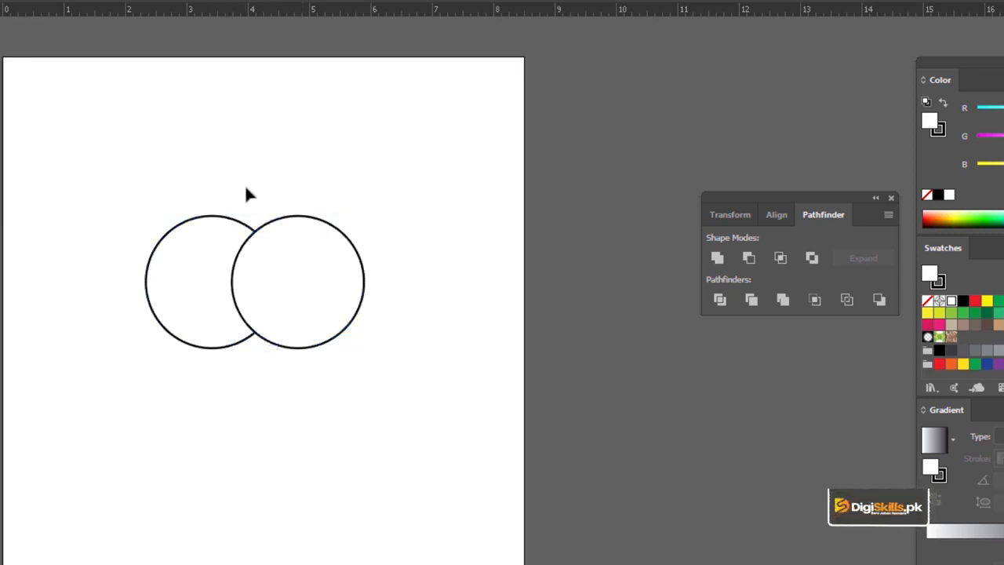
click(266, 256)
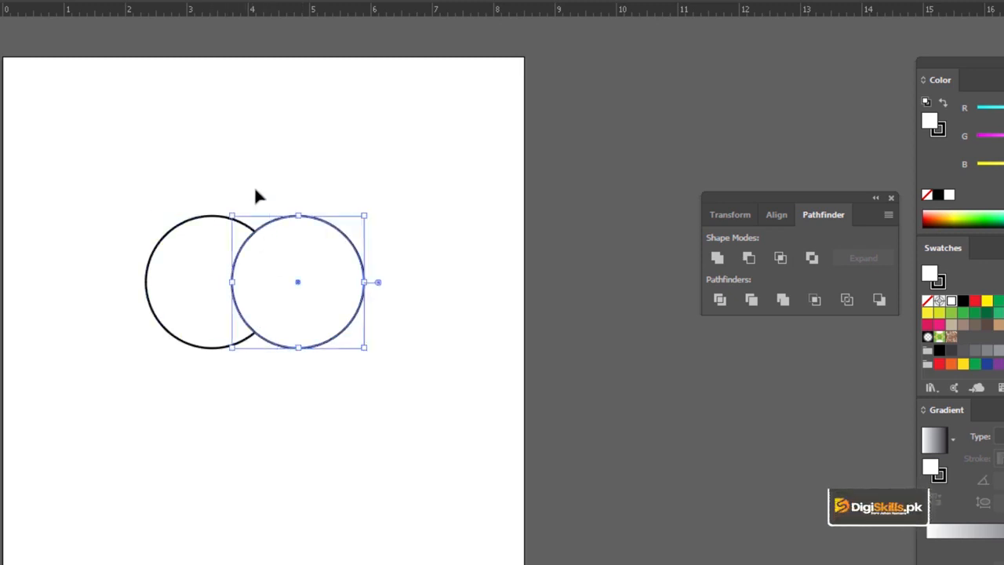
click(258, 196)
click(232, 232)
click(244, 177)
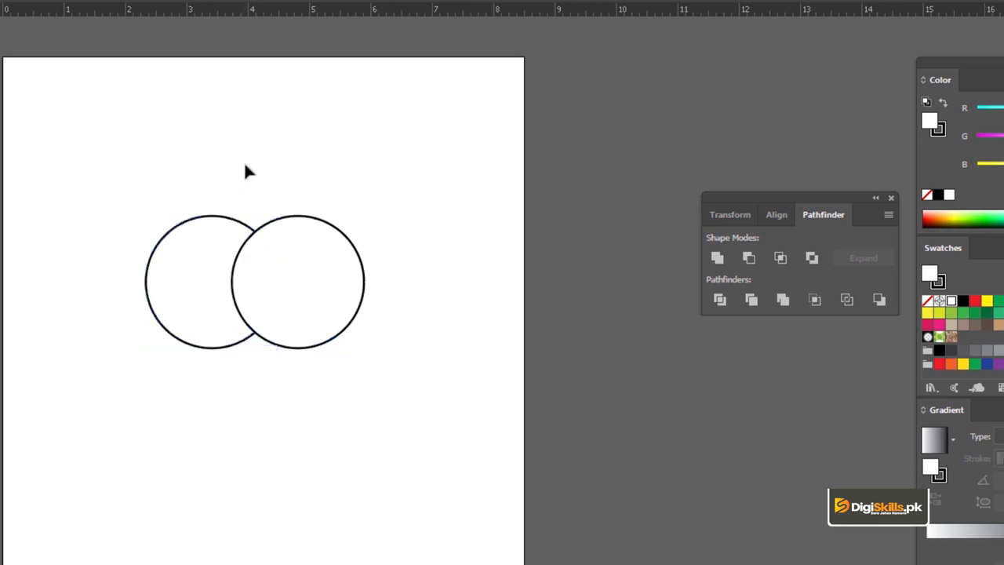
Combine both circles into an editable compound shape using the Pathfinder's Unite mode.
key(ctrl+a)
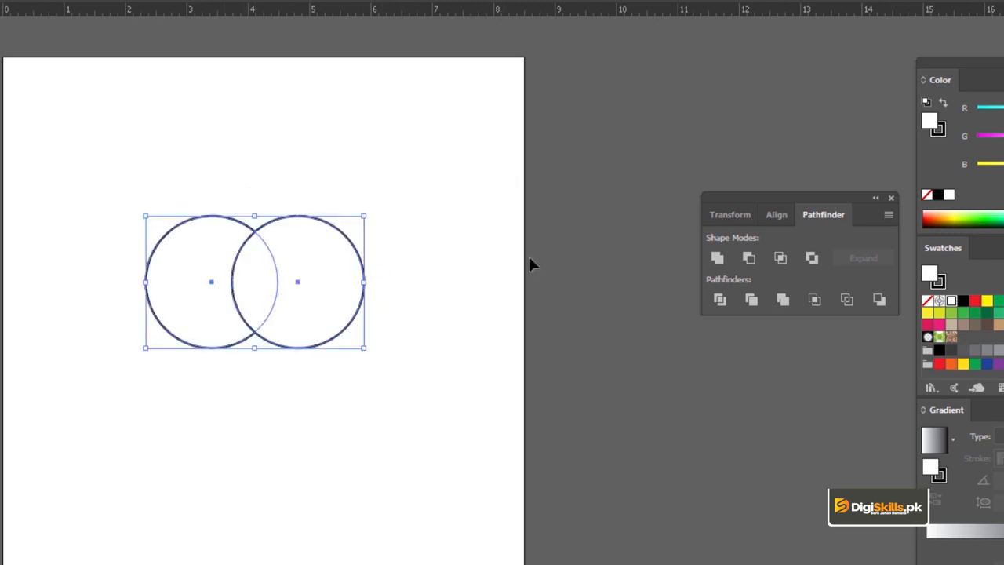
alt+click(719, 262)
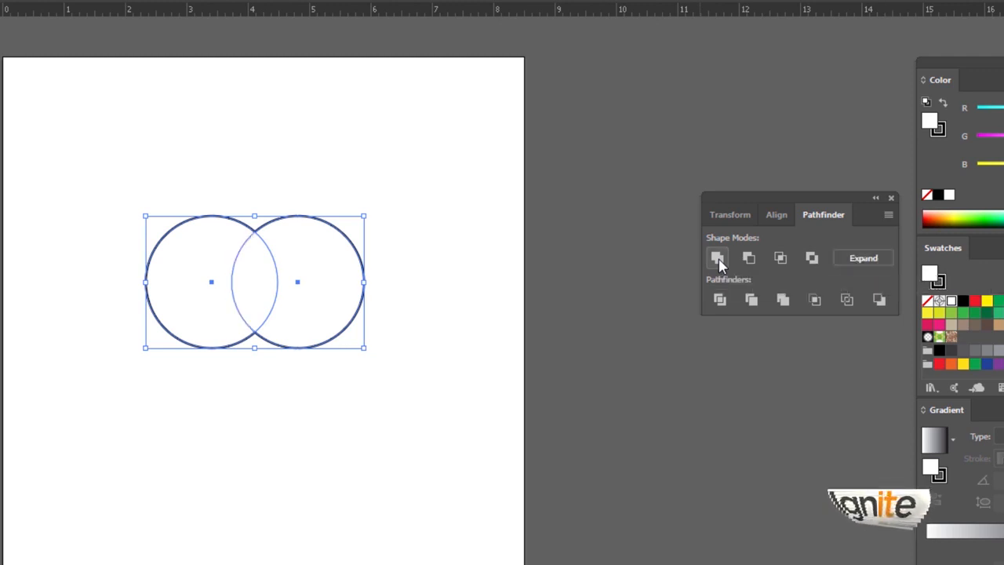
click(322, 168)
click(271, 231)
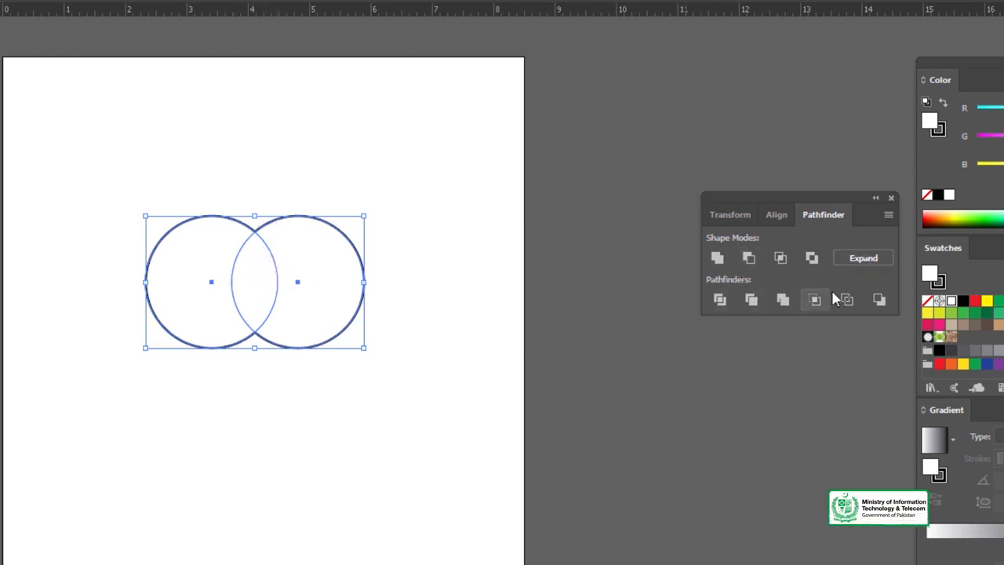
Isolate the compound shape, shrink its right circle proportionally from the upper-right corner, and exit isolation.
click(250, 153)
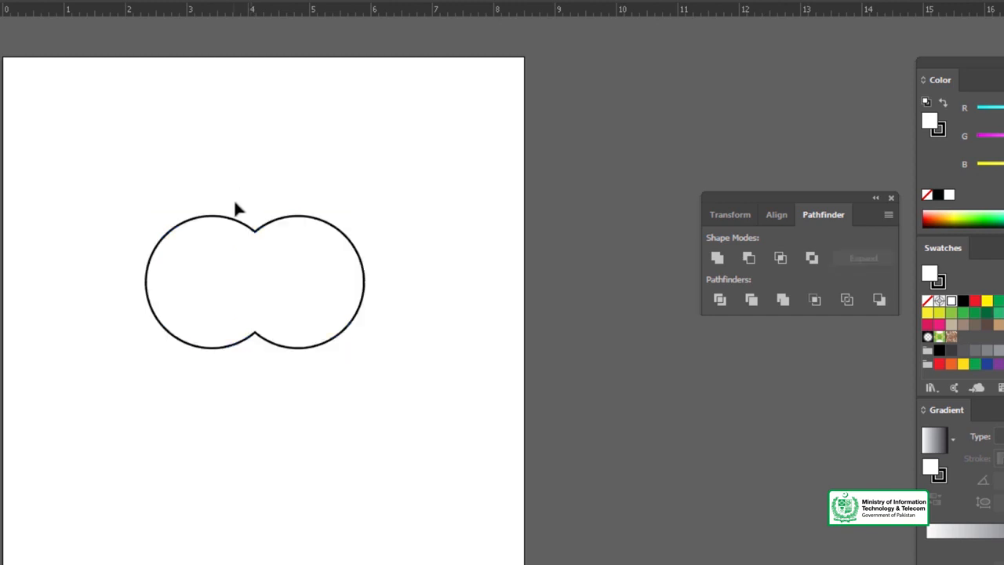
click(236, 220)
click(230, 156)
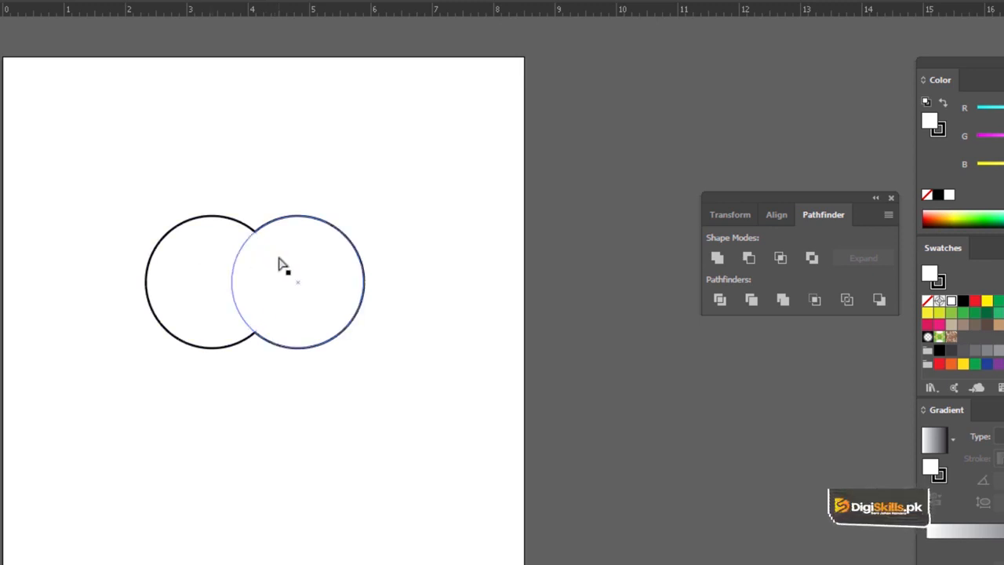
click(282, 264)
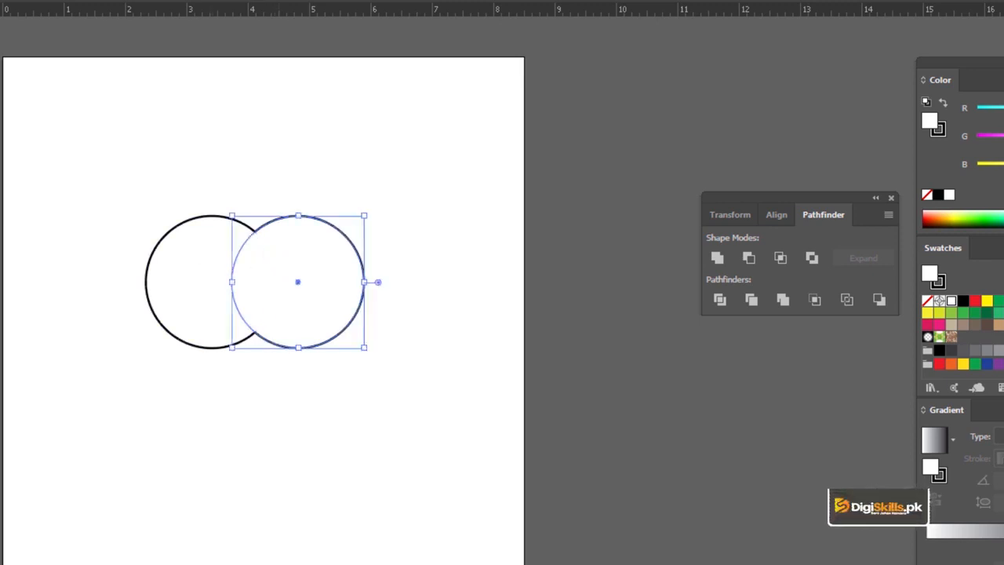
drag(368, 215, 344, 238)
double_click(39, 157)
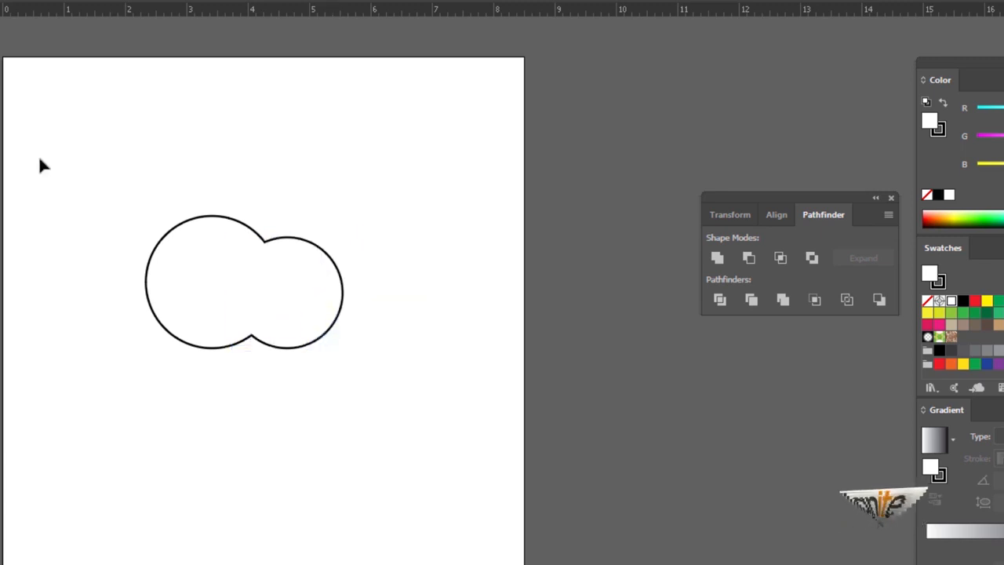
Delete the two-circle compound shape from the artboard.
drag(154, 161, 285, 264)
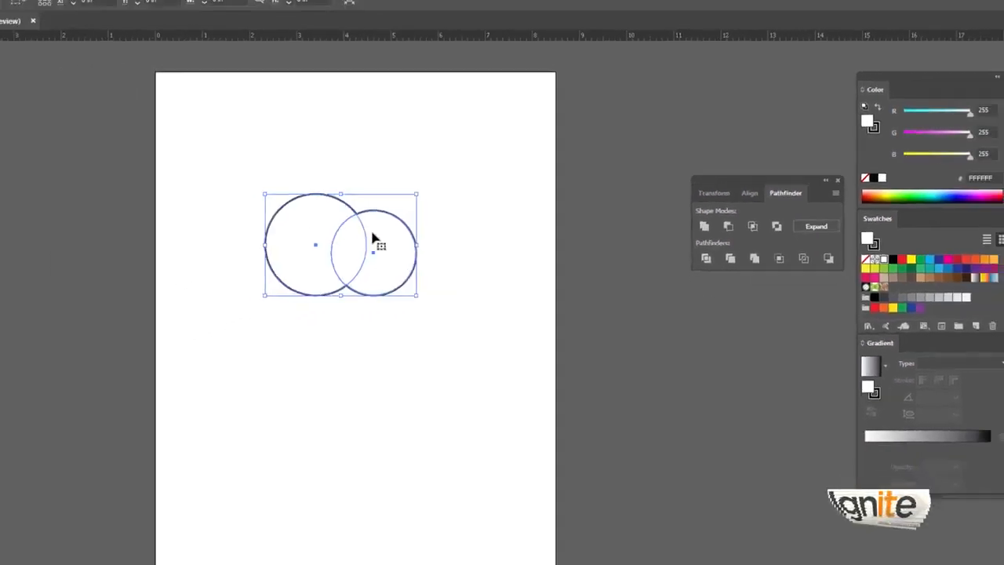
key(Delete)
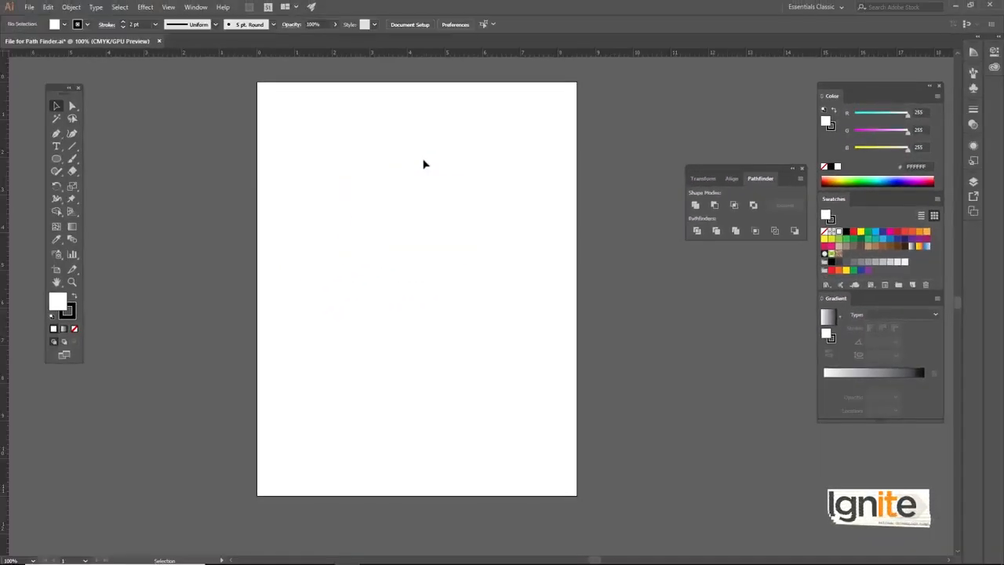
Draw a circle in the artboard's upper left and duplicate it into a cluster of overlapping circles.
click(59, 163)
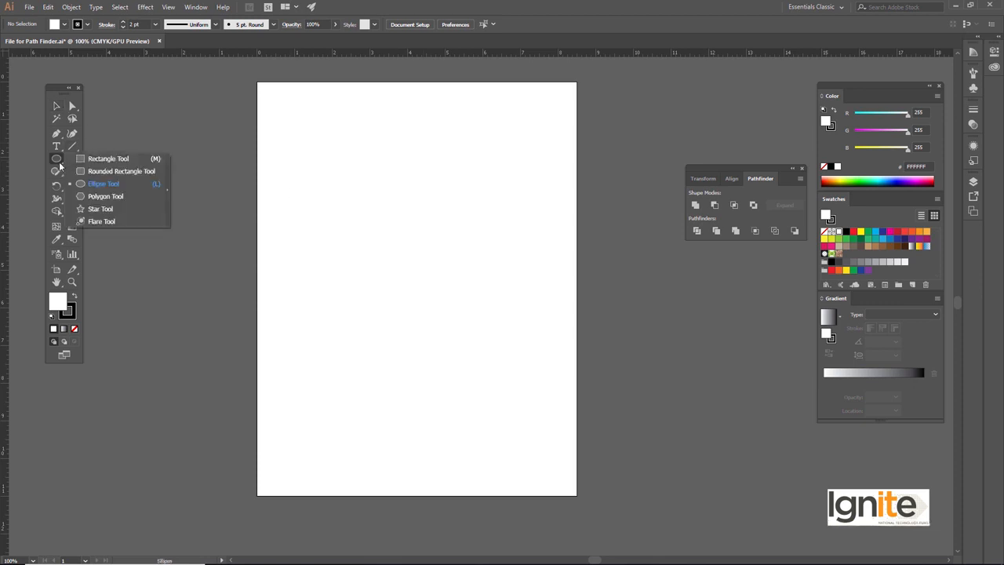
click(88, 184)
drag(303, 164, 331, 193)
key(v)
drag(312, 140, 416, 143)
Enlarge the cluster's lower-right and upper-middle circles, the upper one to about 1.79 in, and add a smaller circle at the lower right.
drag(408, 213, 419, 202)
drag(353, 135, 345, 126)
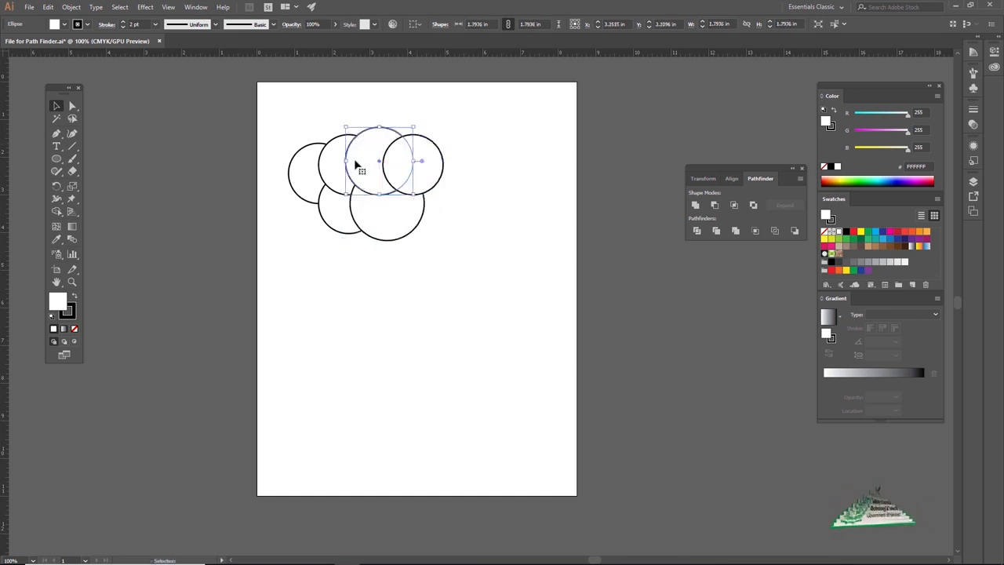
click(403, 210)
drag(402, 209, 446, 218)
Move the whole circle cluster toward the artboard's middle and unite it as a cloud-like compound shape.
drag(312, 121, 462, 262)
drag(396, 163, 437, 149)
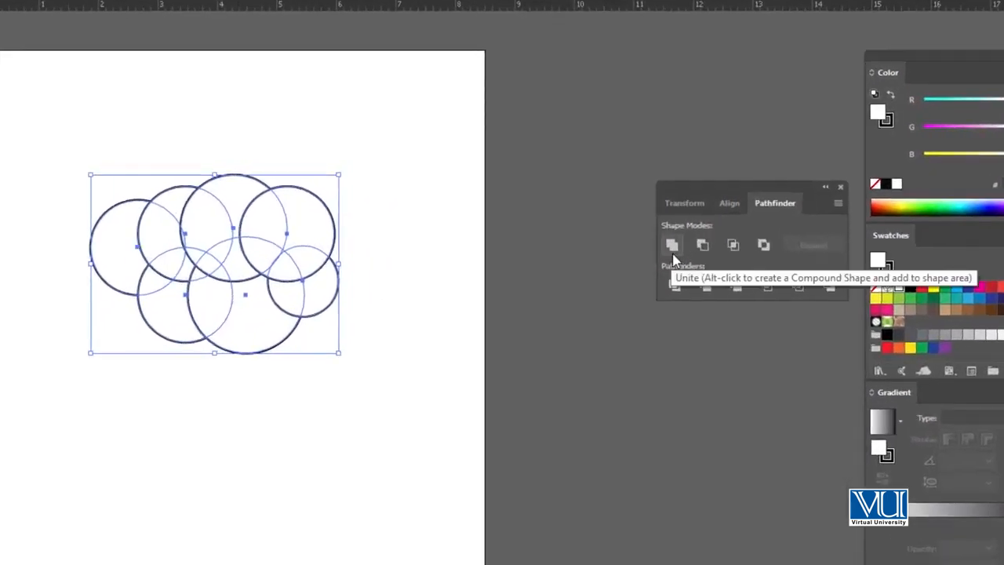
alt+click(673, 255)
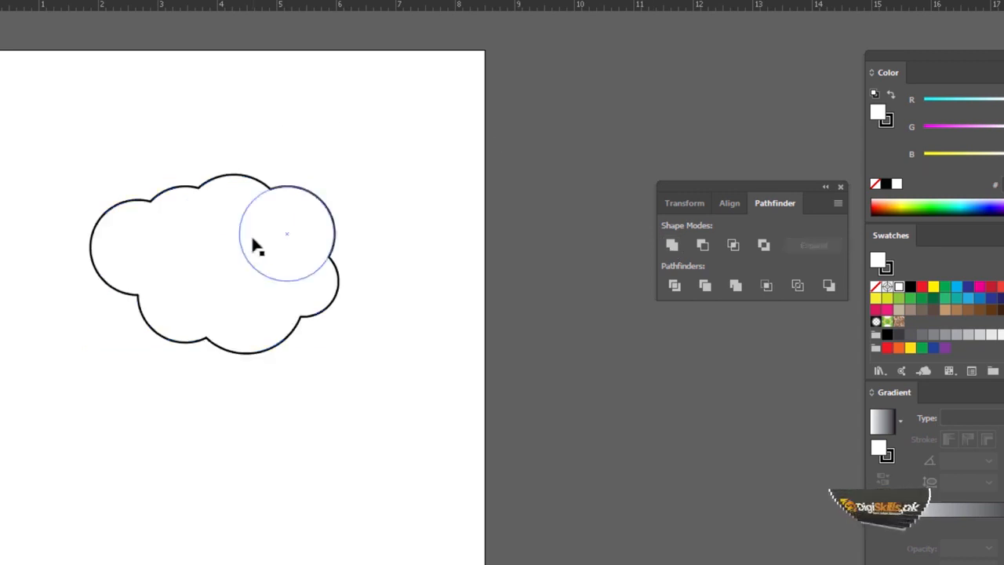
Reduce the cloud compound shape's height slightly by raising its lower edge, keeping its width.
key(ctrl+z)
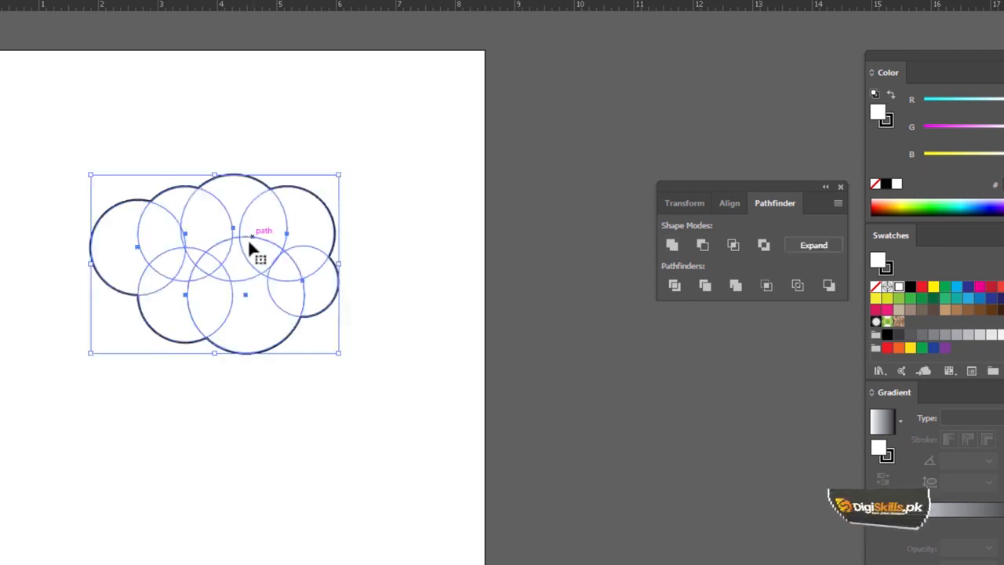
drag(214, 355, 216, 351)
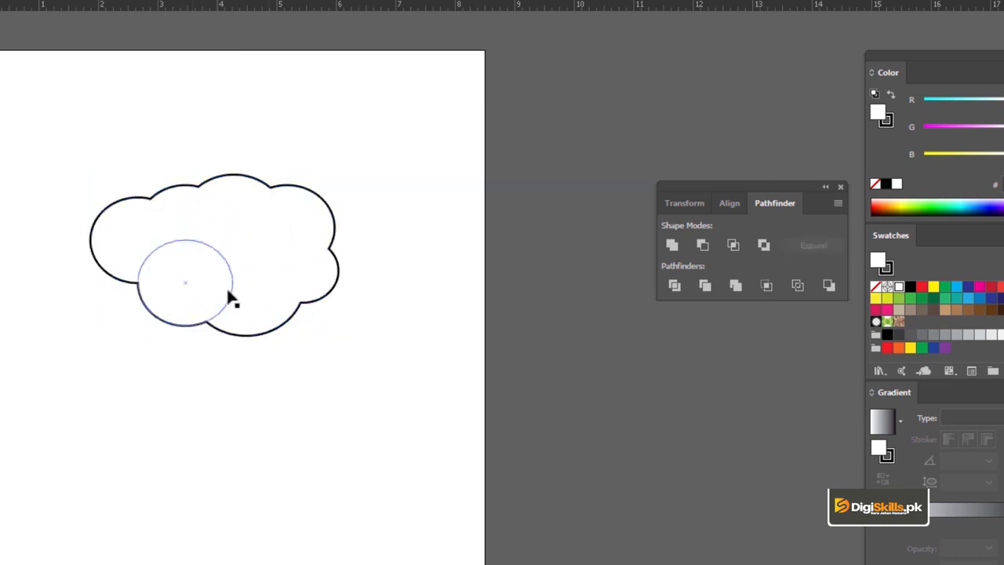
click(233, 176)
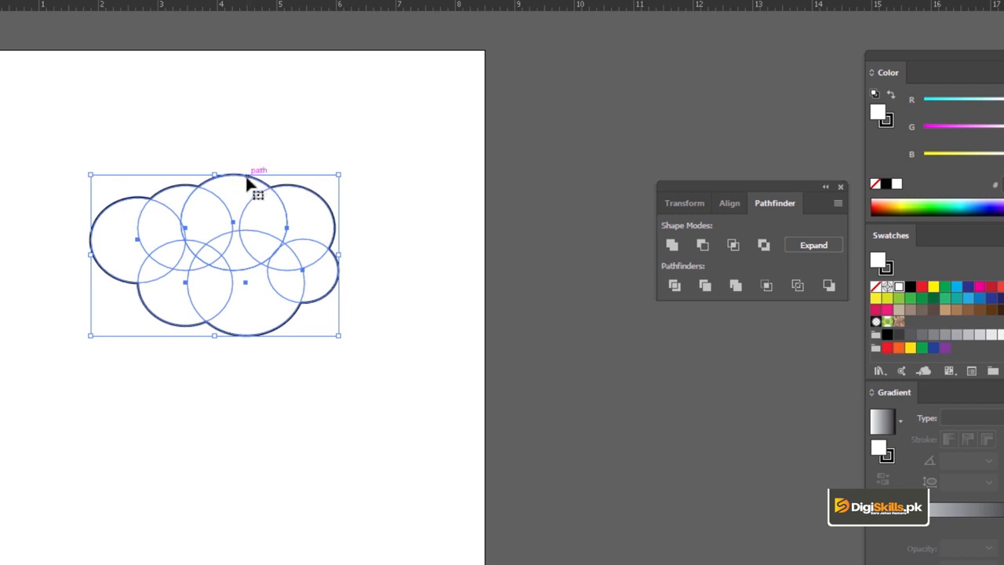
Delete the cloud shape and draw a circle about 1.6 in across in the artboard's upper middle.
key(Delete)
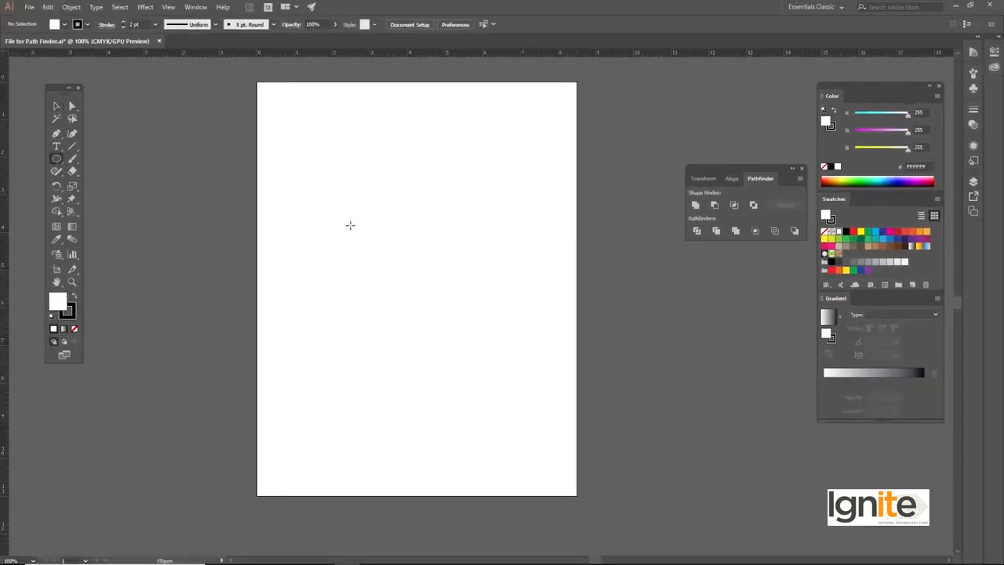
drag(359, 186, 419, 246)
key(c)
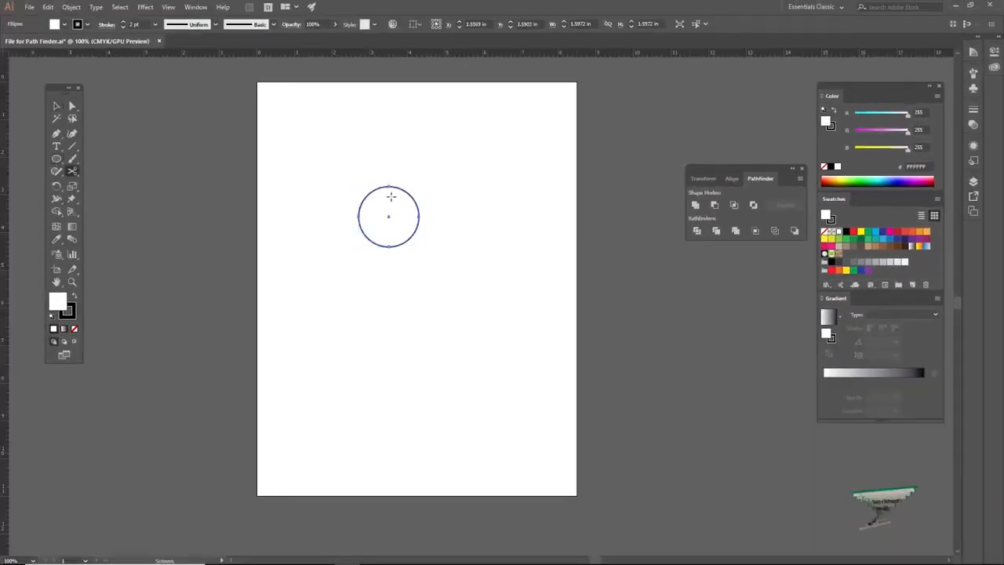
key(v)
click(390, 162)
Duplicate the circle horizontally to the right so that the two circles partly overlap.
click(378, 192)
drag(378, 192, 420, 192)
click(405, 155)
key(z)
click(417, 240)
key(v)
drag(473, 282, 404, 229)
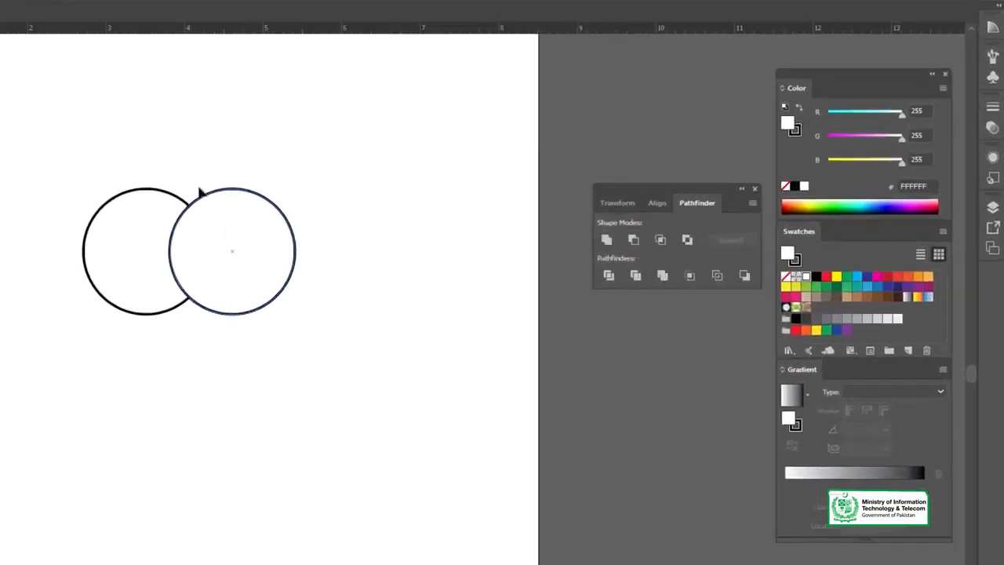
Subtract the front right circle from the left circle with Minus Front as an editable compound shape.
drag(133, 153, 224, 267)
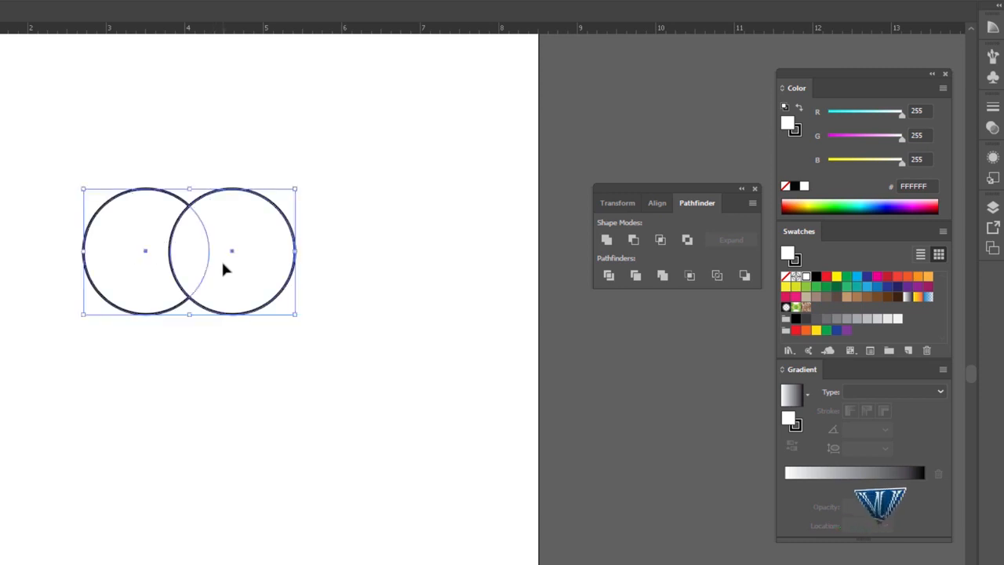
click(635, 243)
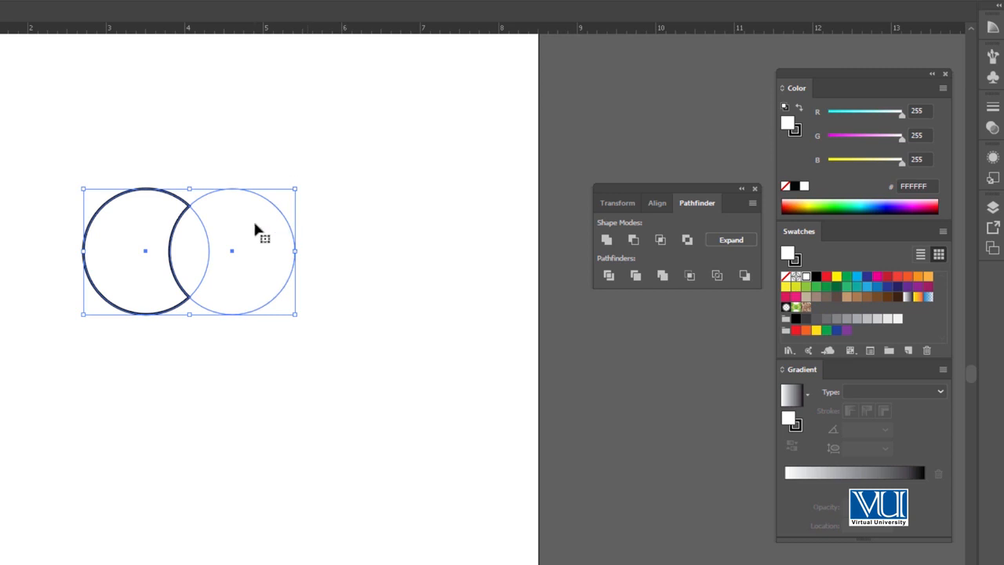
key(ctrl+shift+z)
key(ctrl+z)
key(ctrl+shift+z)
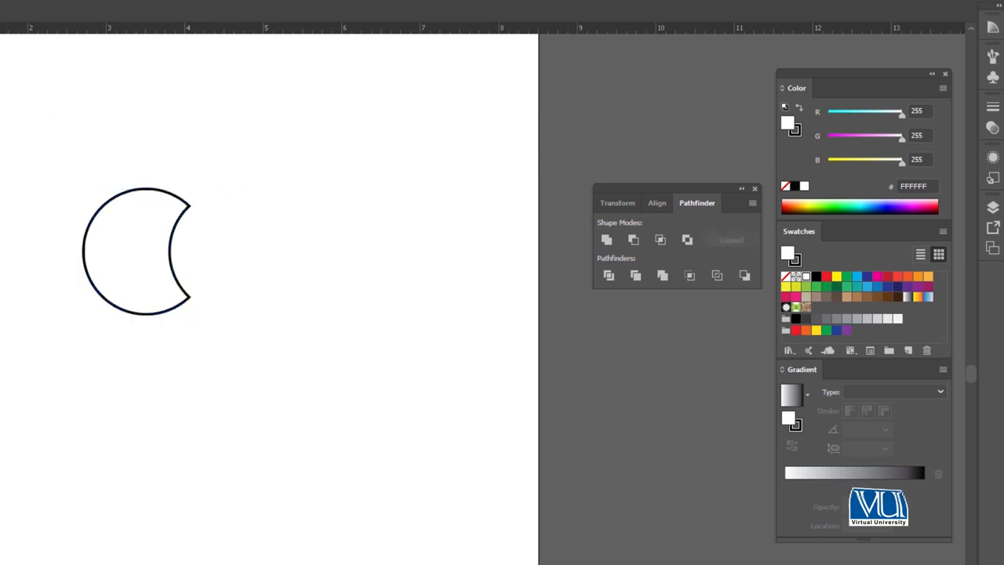
key(ctrl+z)
key(ctrl+z)
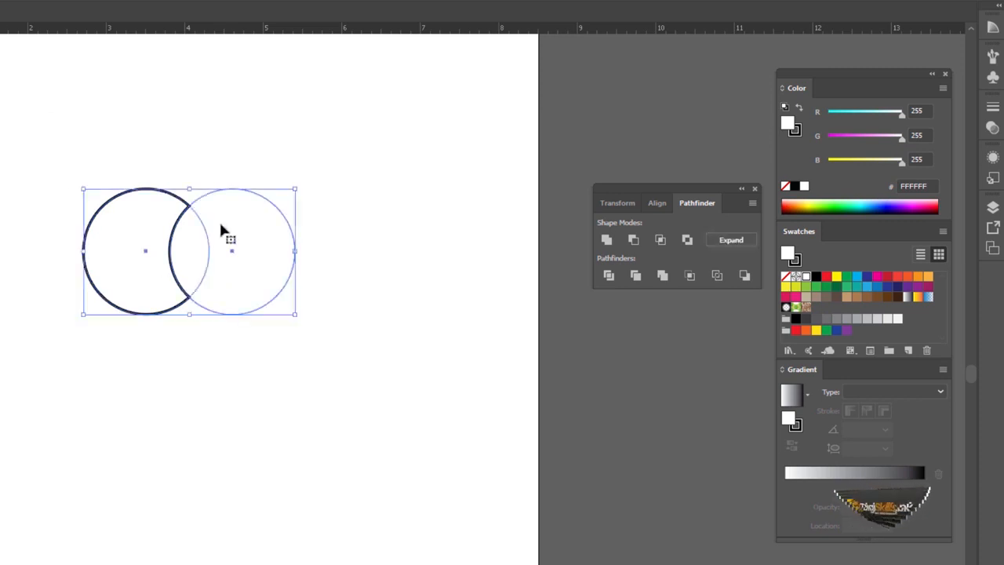
key(ctrl+shift+z)
key(ctrl+z)
click(225, 202)
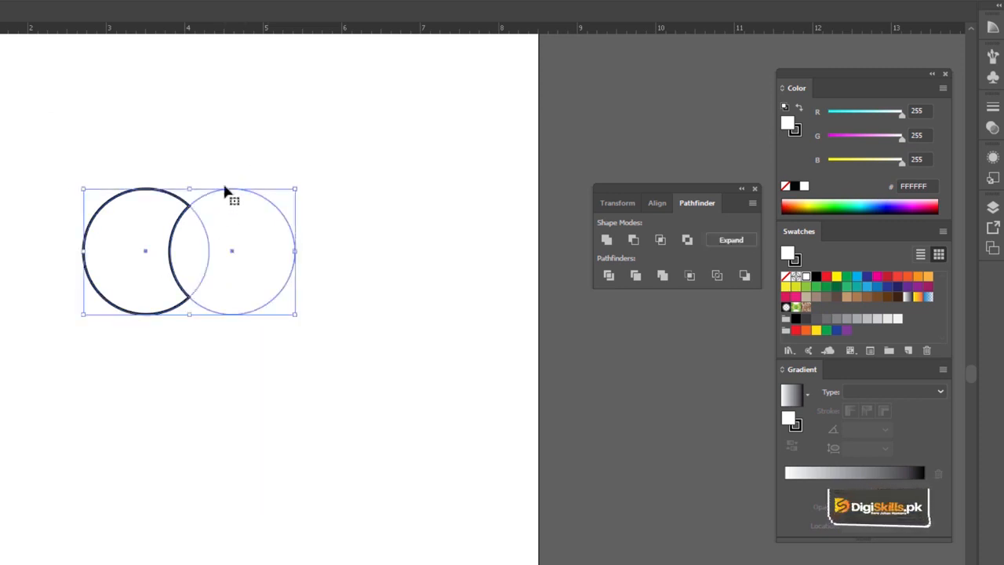
Enlarge the subtracting circle inside the compound shape and move it up and left to leave a thin crescent.
key(a)
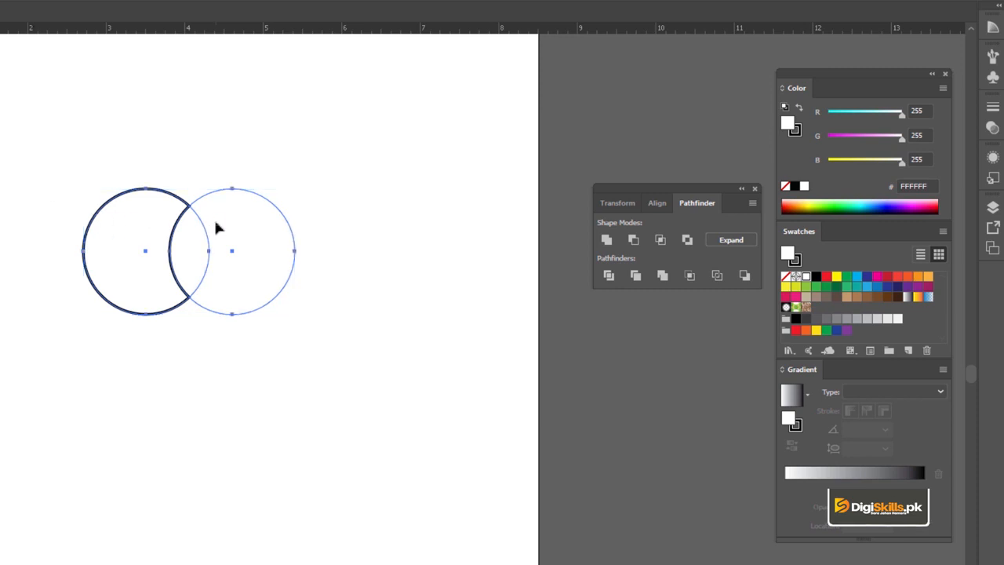
click(200, 168)
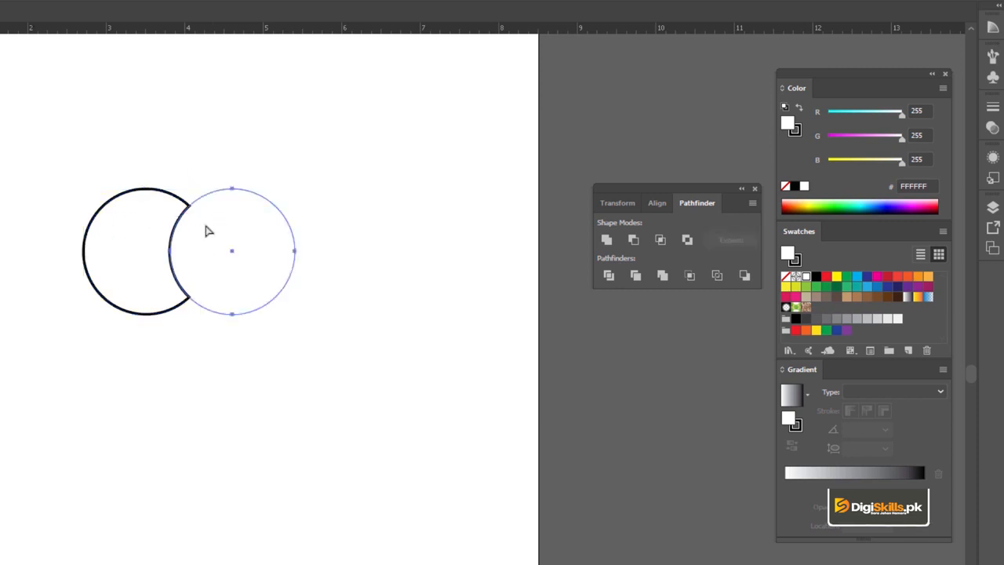
key(v)
drag(295, 189, 222, 164)
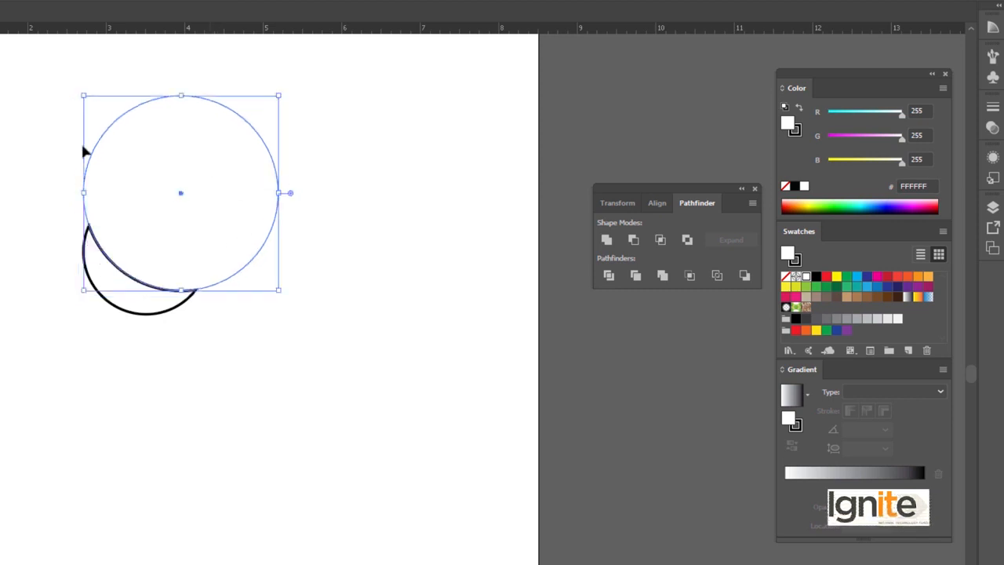
click(39, 139)
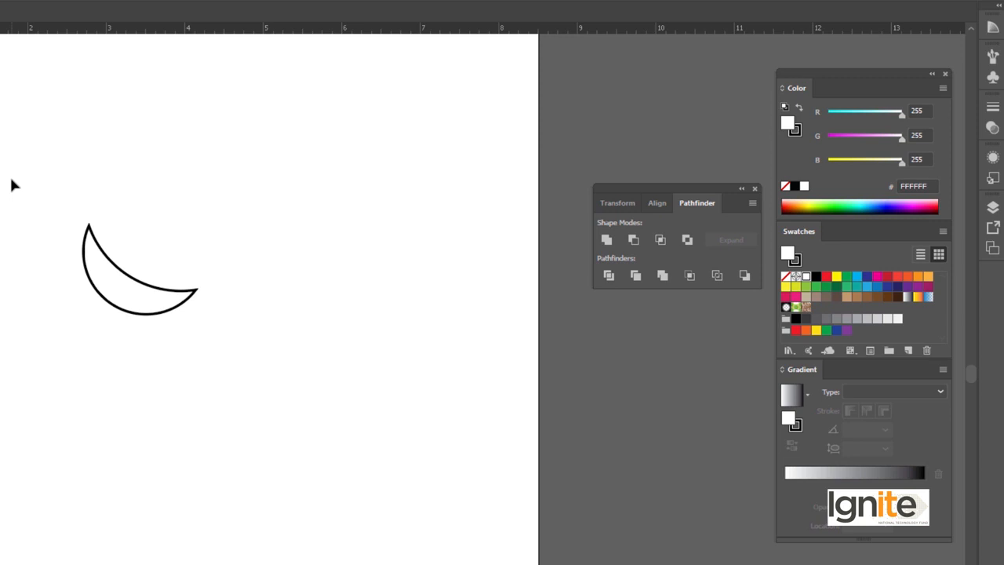
Scale up the whole crescent compound shape proportionally about its centre.
drag(10, 149, 265, 428)
drag(280, 316, 306, 348)
click(353, 302)
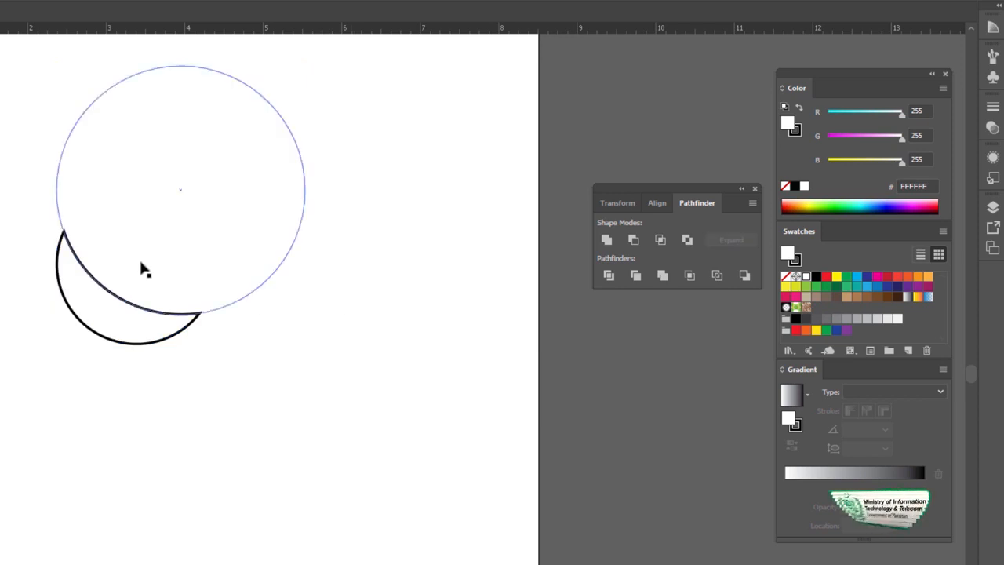
Delete the crescent compound shape from the artboard.
click(142, 267)
click(46, 230)
click(78, 237)
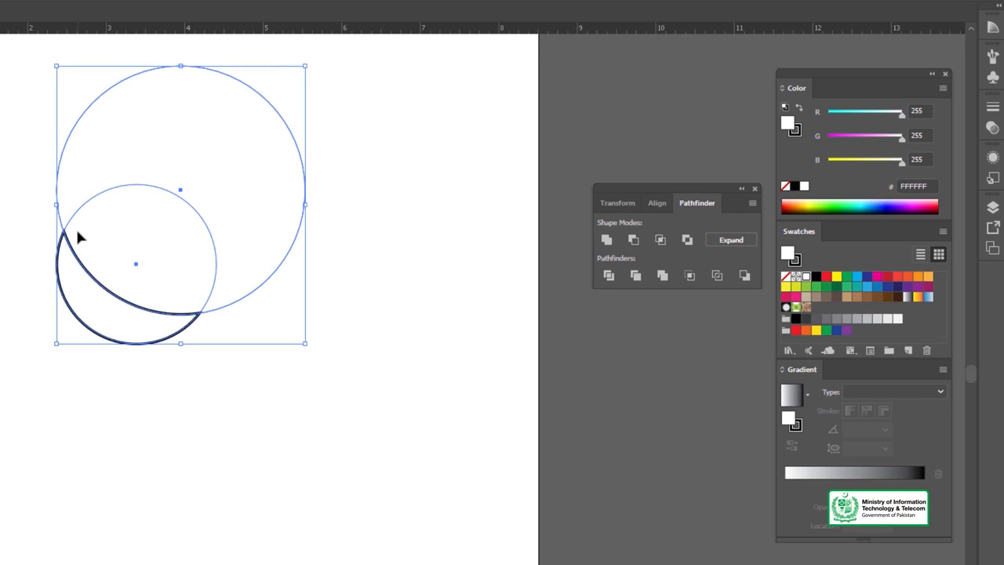
key(Delete)
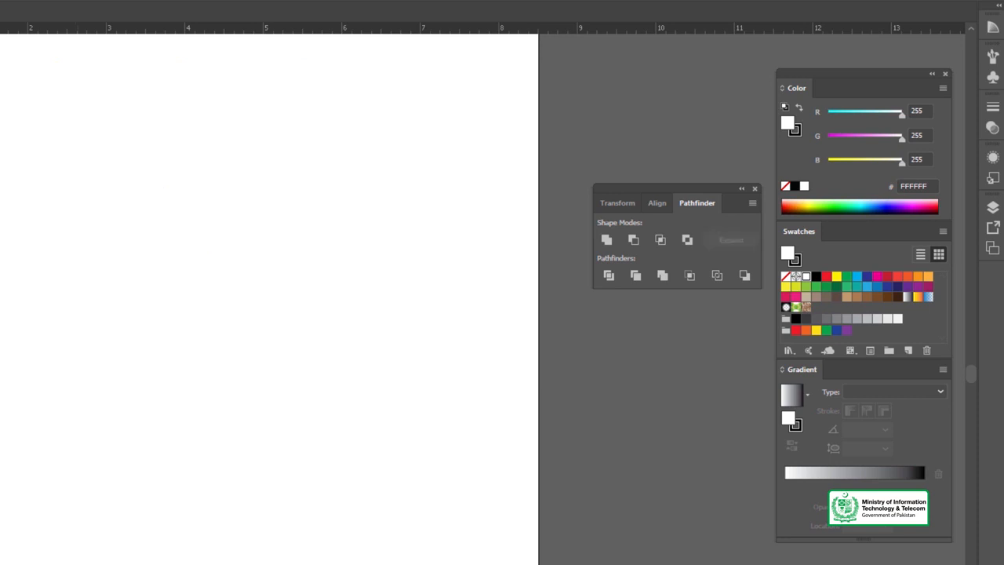
Draw a circle about 1.6 in across and duplicate it sideways into an overlapping pair in the artboard's middle.
mouse_move(74, 209)
mouse_down()
mouse_move(128, 269)
mouse_move(119, 213)
mouse_up()
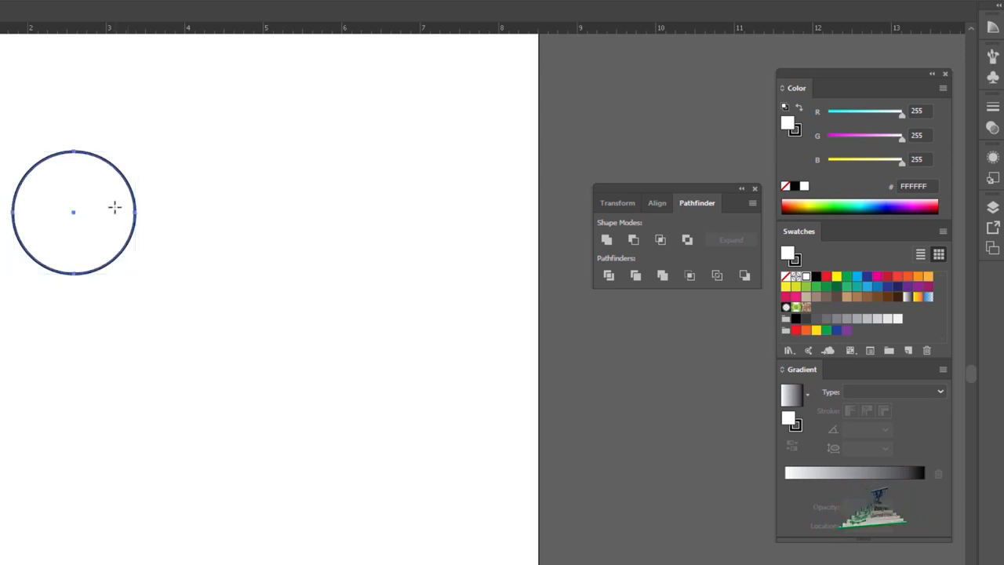
key(v)
click(115, 128)
click(105, 197)
drag(106, 197, 295, 326)
shift+click(89, 161)
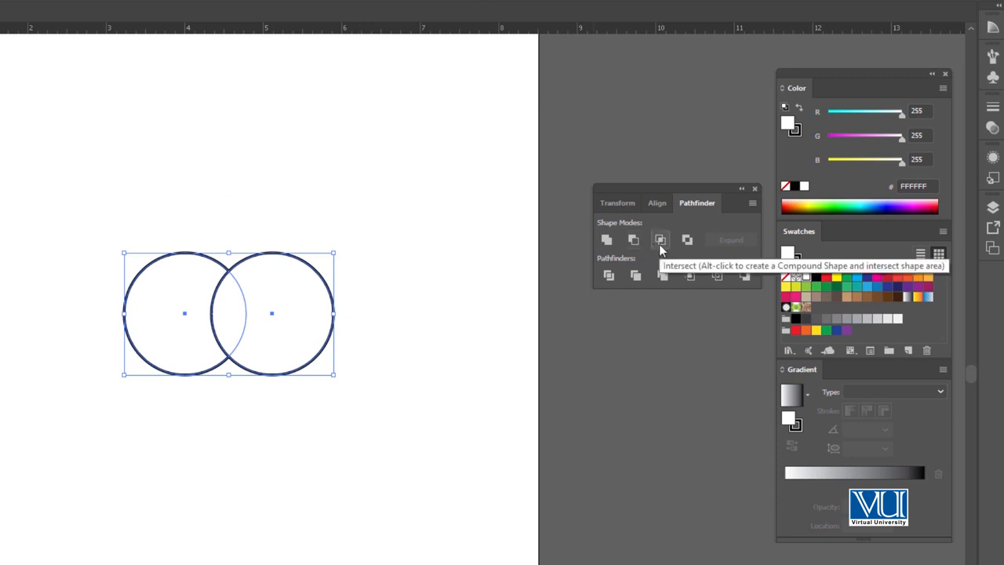
Intersect the two circles into a leaf-like compound shape and enlarge it about 1.5 times around its centre.
click(660, 245)
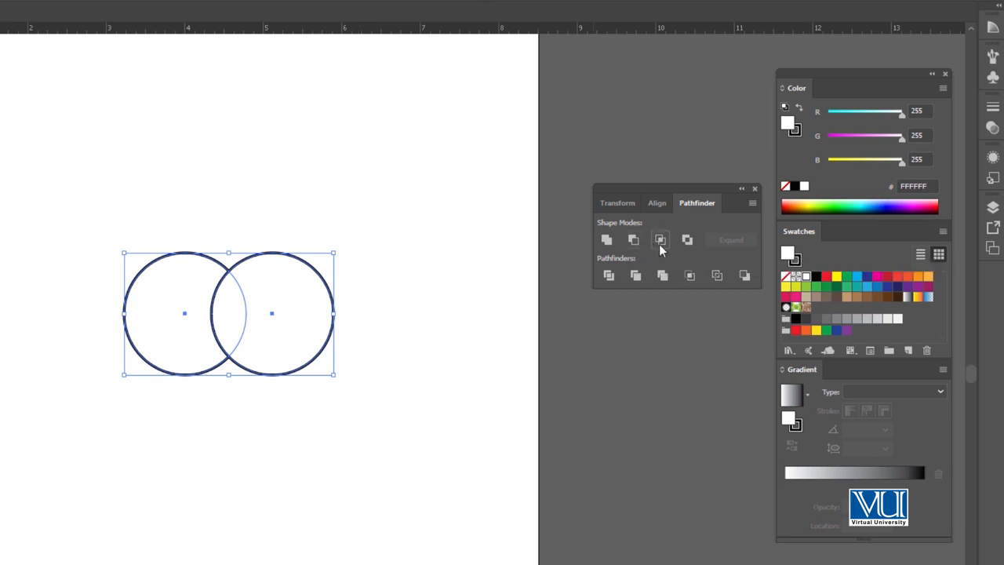
click(251, 147)
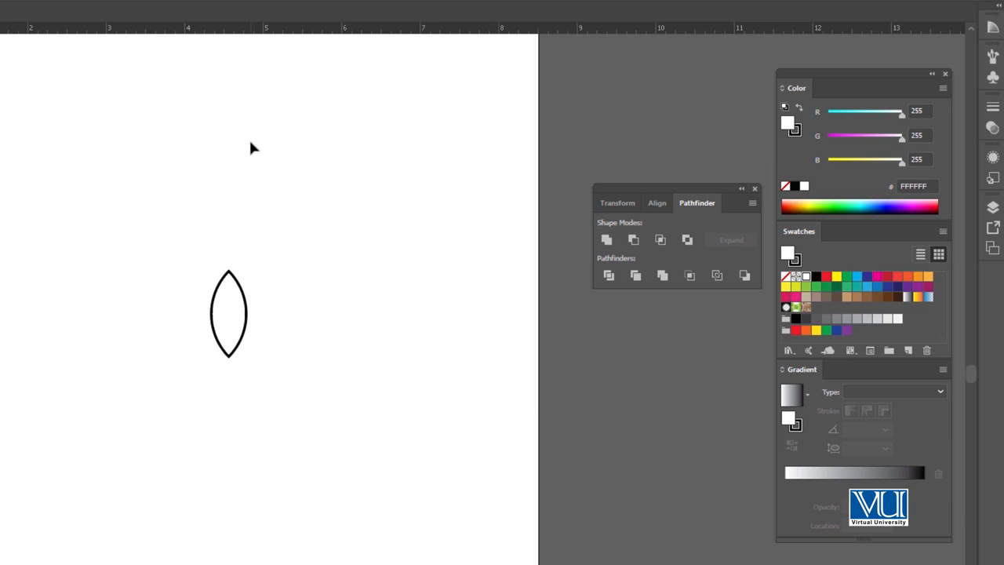
drag(145, 204, 294, 350)
drag(334, 253, 384, 223)
click(312, 173)
drag(255, 313, 255, 312)
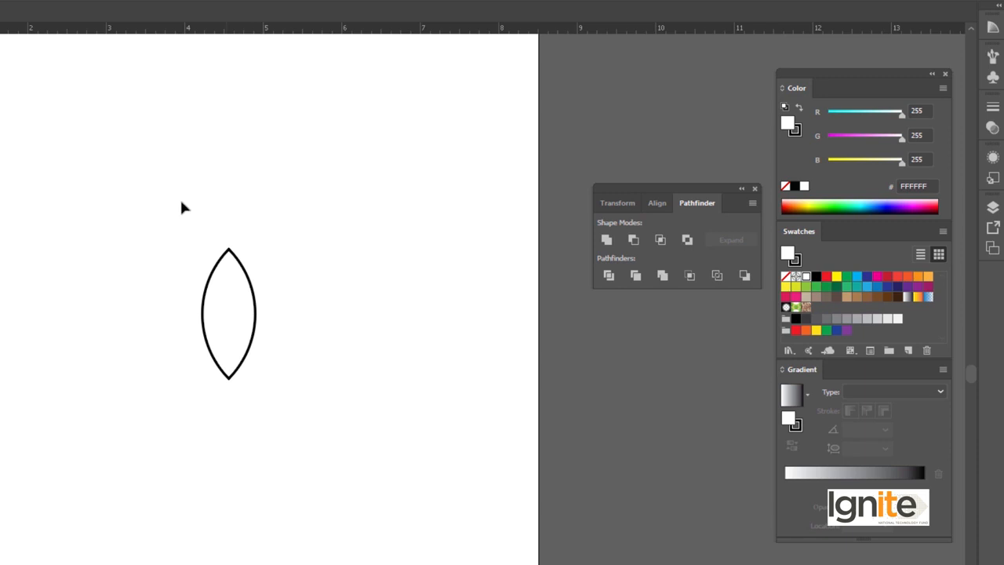
Replace the leaf shape with two overlapping white circles side by side, each about 1.54 in across.
drag(120, 202, 282, 385)
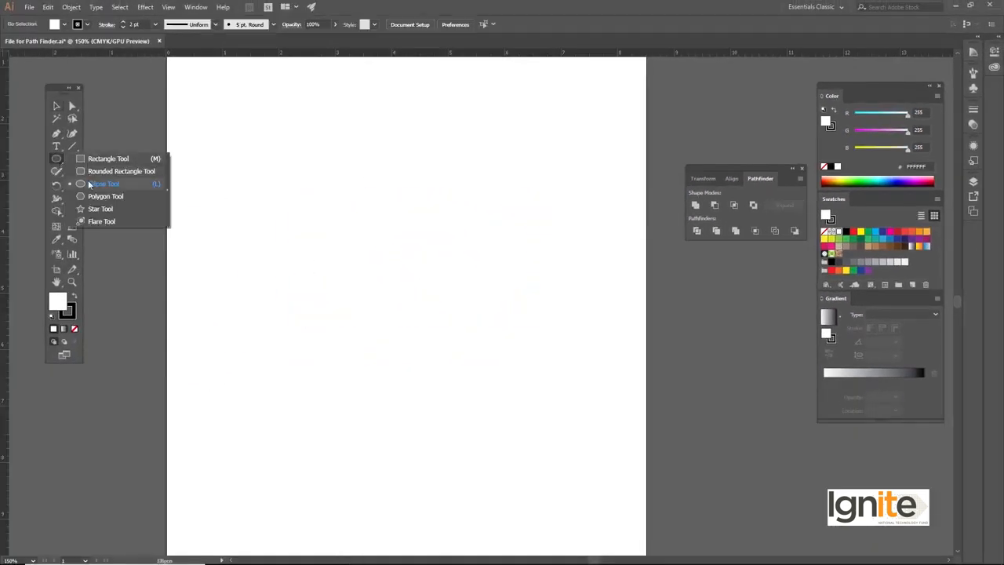
click(90, 184)
drag(381, 205, 409, 249)
key(v)
drag(389, 197, 453, 196)
drag(381, 131, 464, 194)
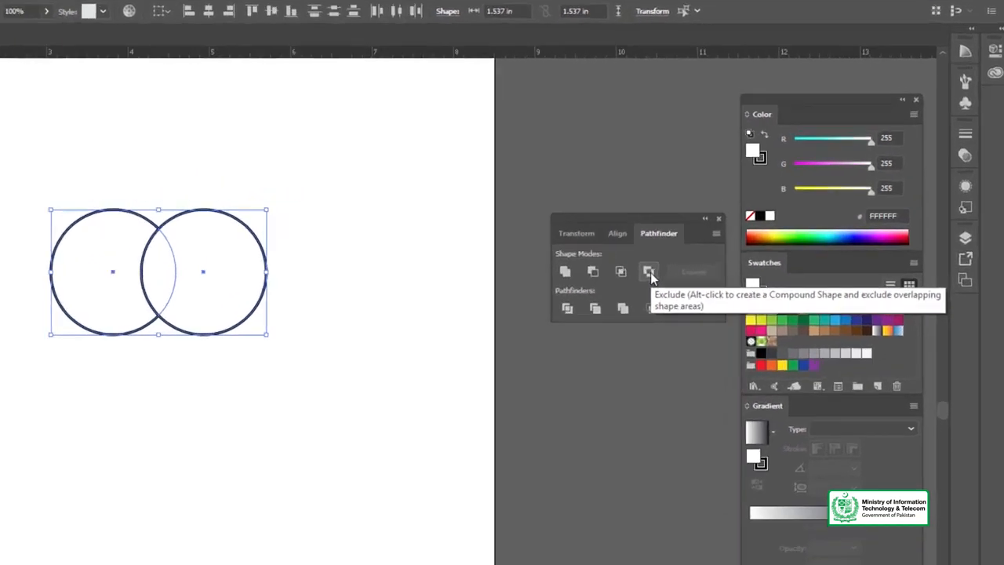
Try excluding the overlapping area of the two white circles, and undo it.
click(650, 271)
key(ctrl+z)
click(320, 178)
Change the left circle's fill to a near-black colour.
click(101, 251)
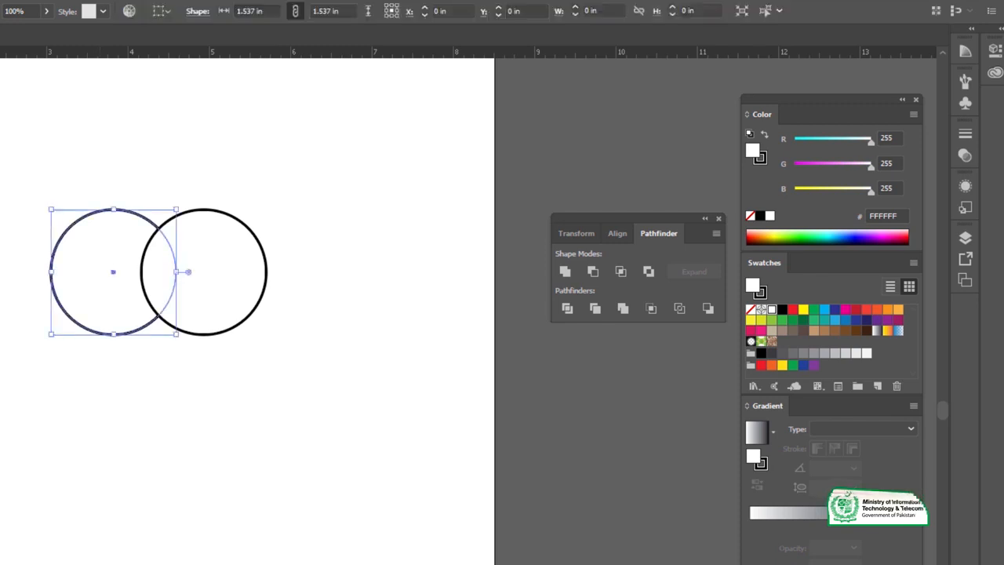
double_click(1, 470)
drag(112, 457, 91, 471)
click(387, 322)
click(424, 295)
click(239, 198)
Change the right circle's fill to near-black, 070808.
click(205, 244)
double_click(2, 408)
drag(195, 383, 90, 471)
click(442, 292)
Exclude the overlapping area of the two near-black circles as an editable compound shape.
drag(84, 173, 272, 278)
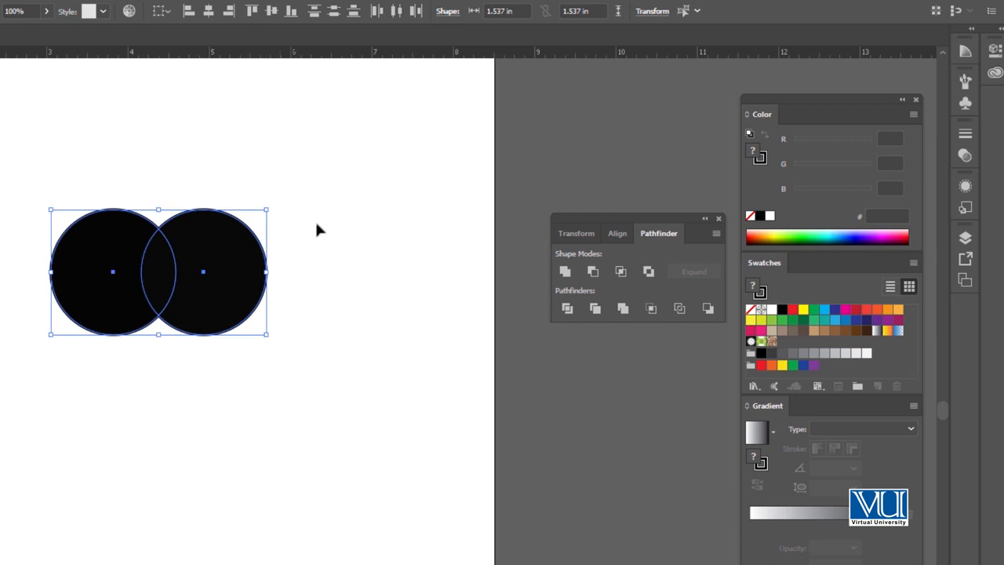
click(649, 271)
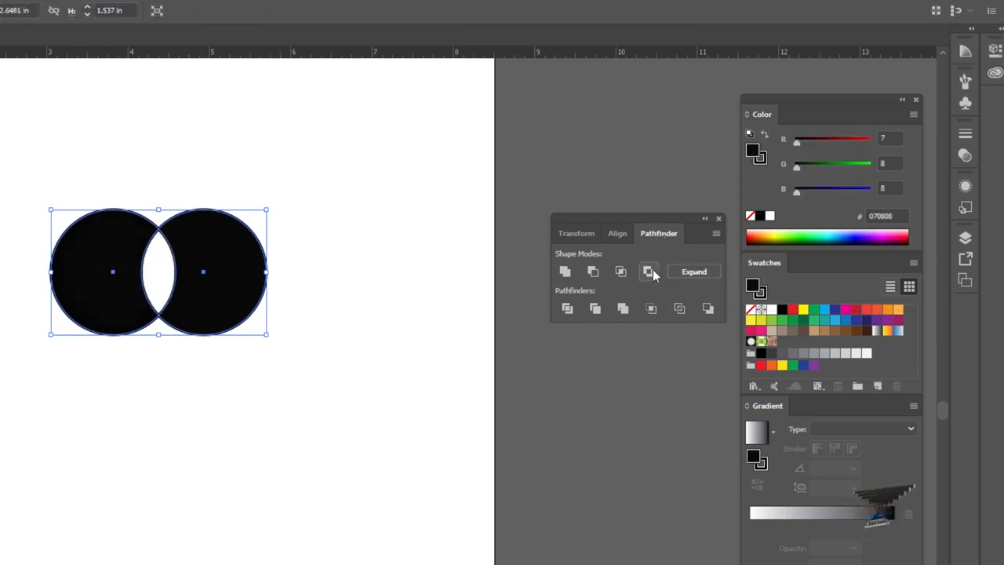
click(267, 147)
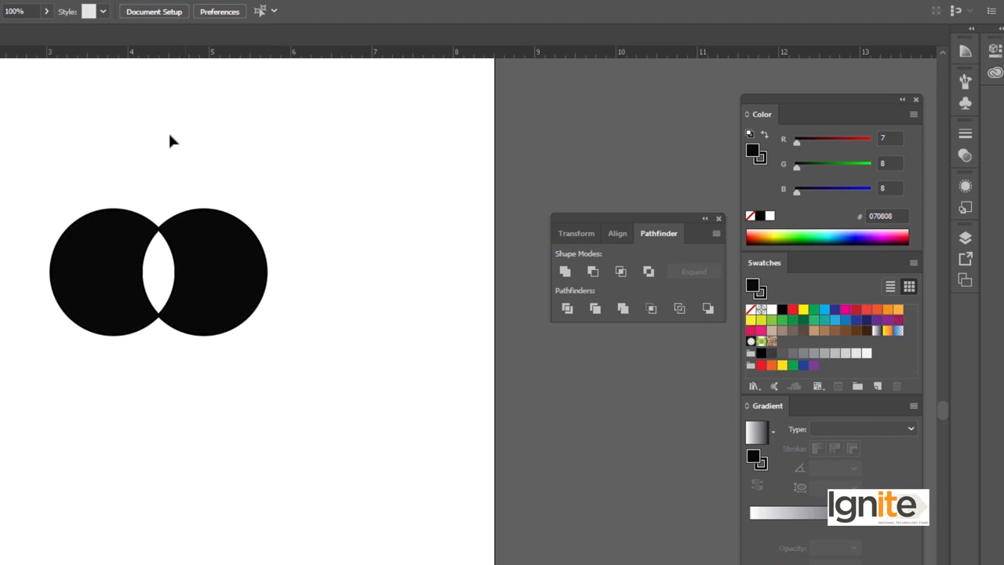
Delete the excluded black compound shape and activate the Ellipse tool.
click(257, 253)
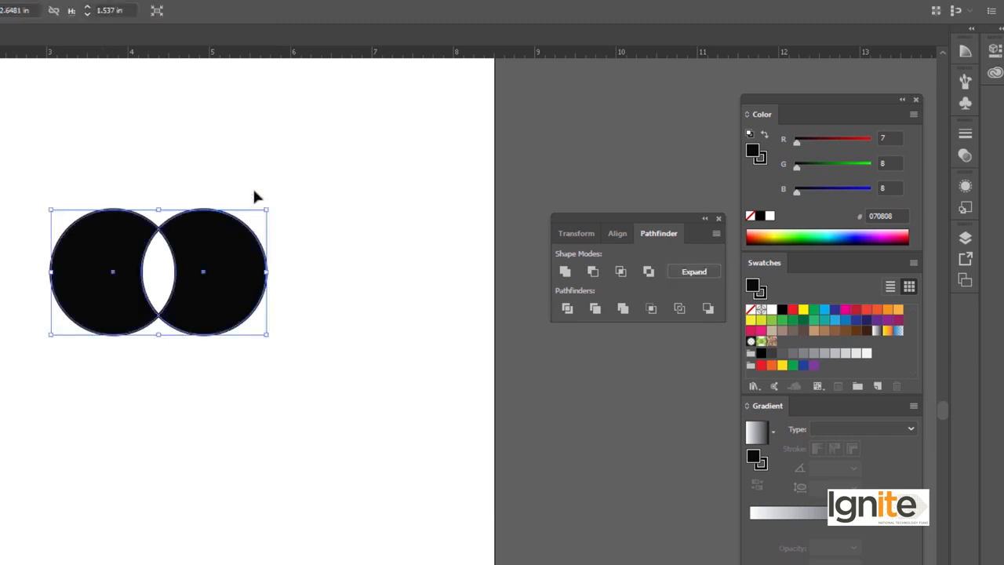
key(Delete)
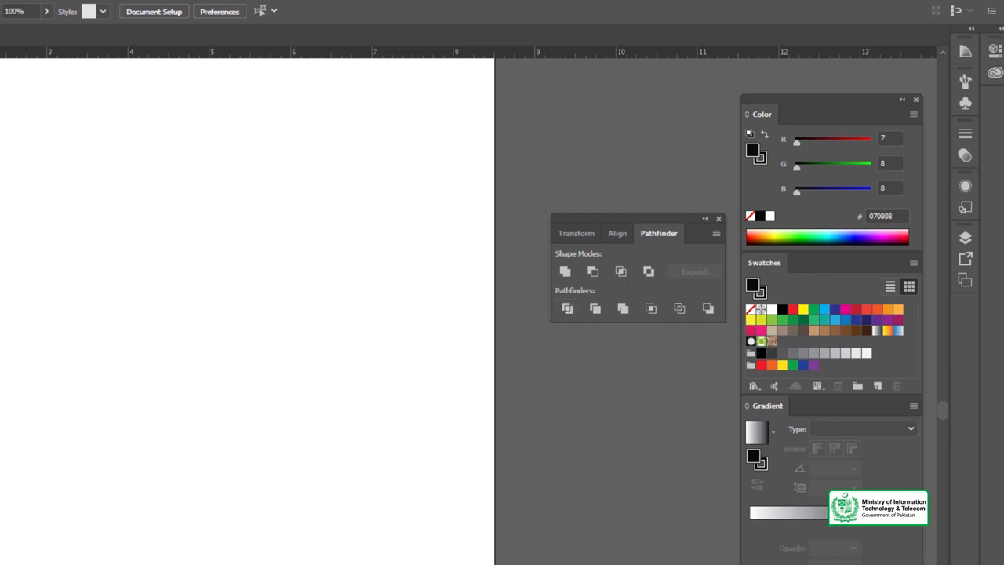
click(58, 159)
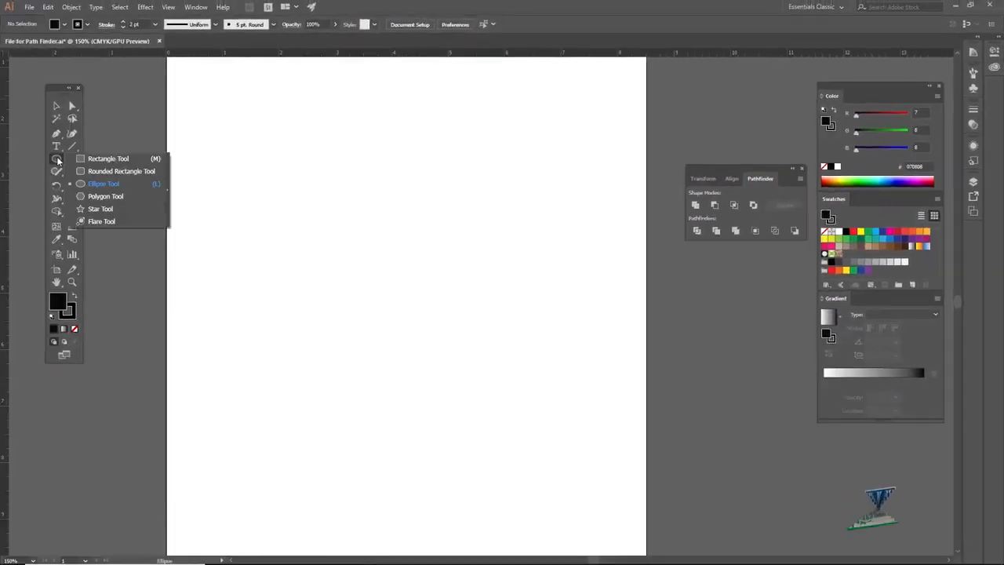
click(103, 184)
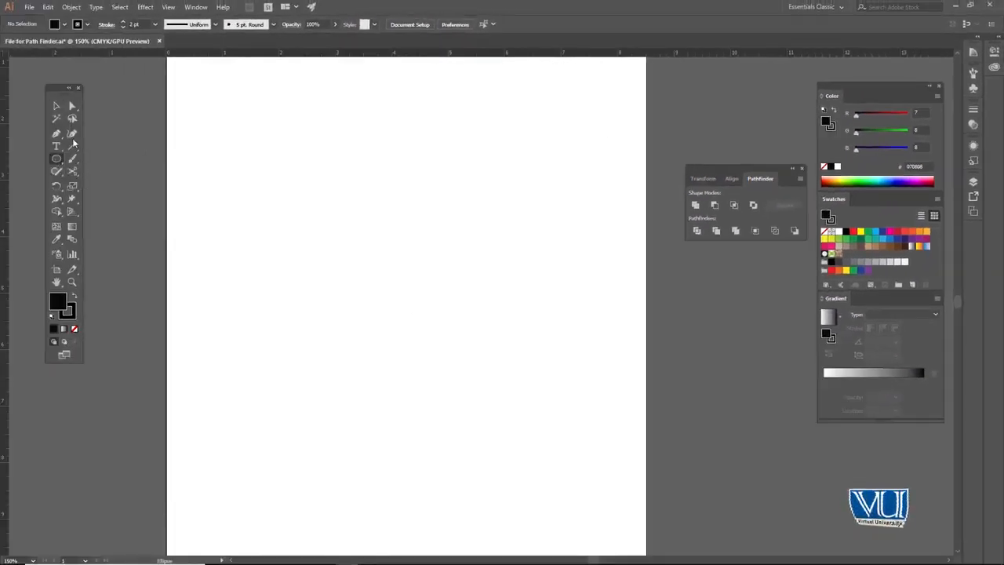
Look over the sample Pathfinder shapes lying outside the artboard, and return to the empty artboard.
key(z)
alt+click(206, 199)
alt+click(330, 283)
alt+click(645, 409)
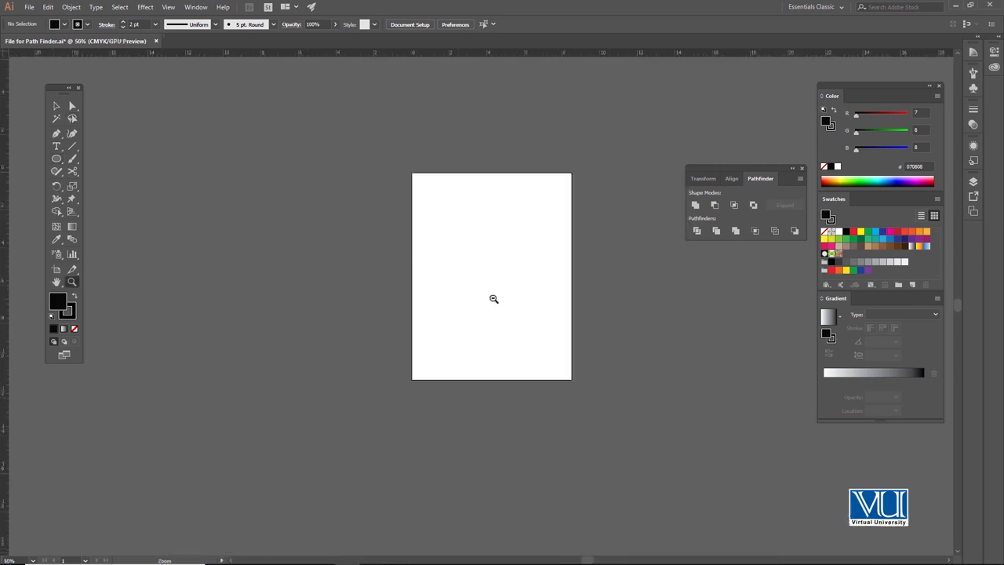
alt+click(499, 305)
alt+click(482, 291)
drag(223, 280, 240, 216)
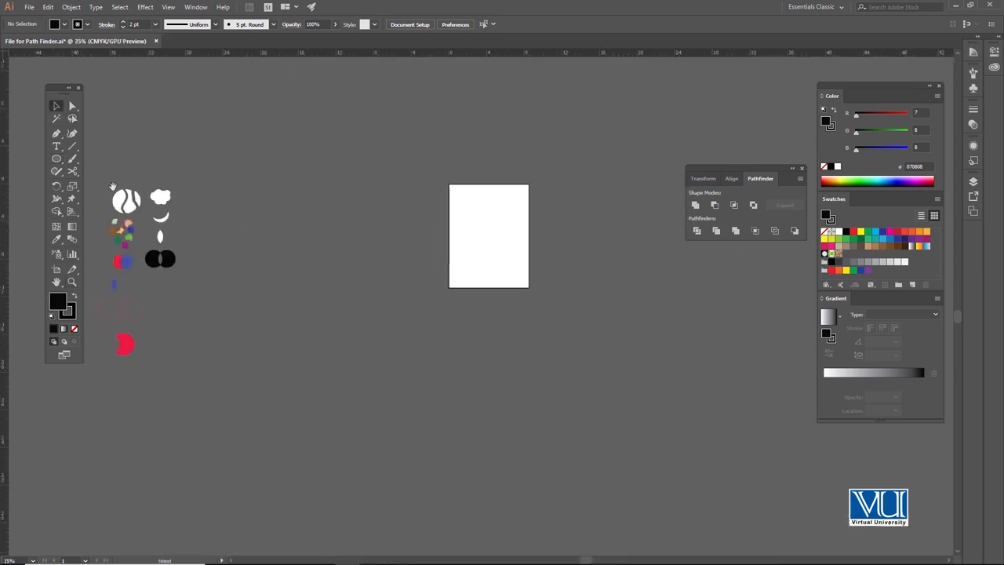
click(497, 237)
click(478, 311)
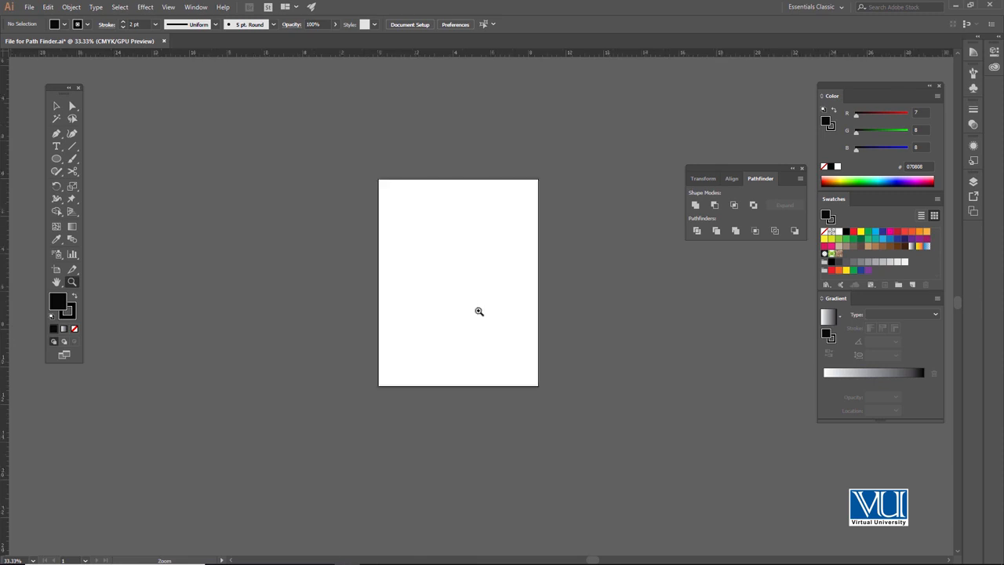
click(466, 274)
click(459, 256)
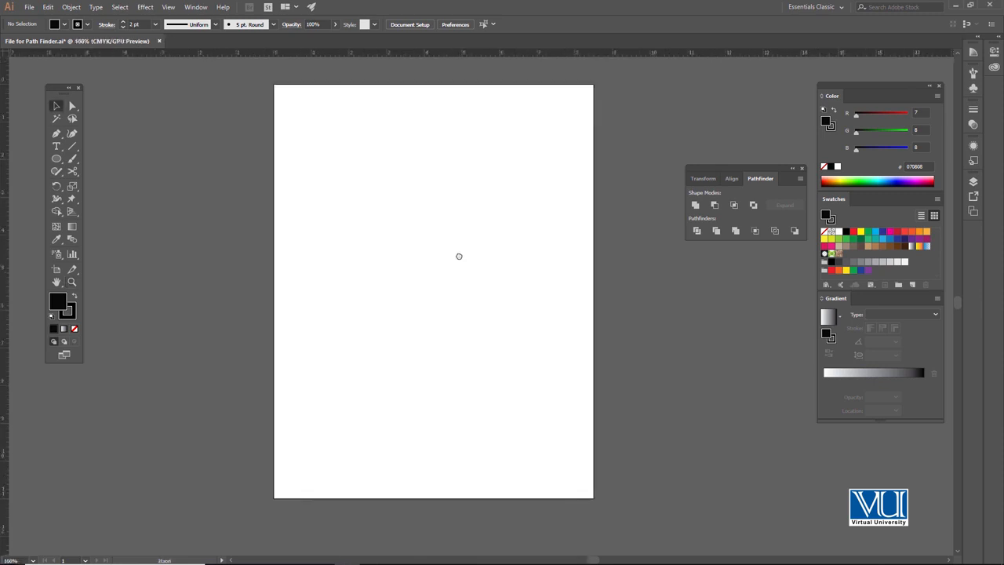
Draw an ellipse about 2.65 by 1.94 in in the artboard's upper half and fill it with white, FFFFFF.
click(57, 160)
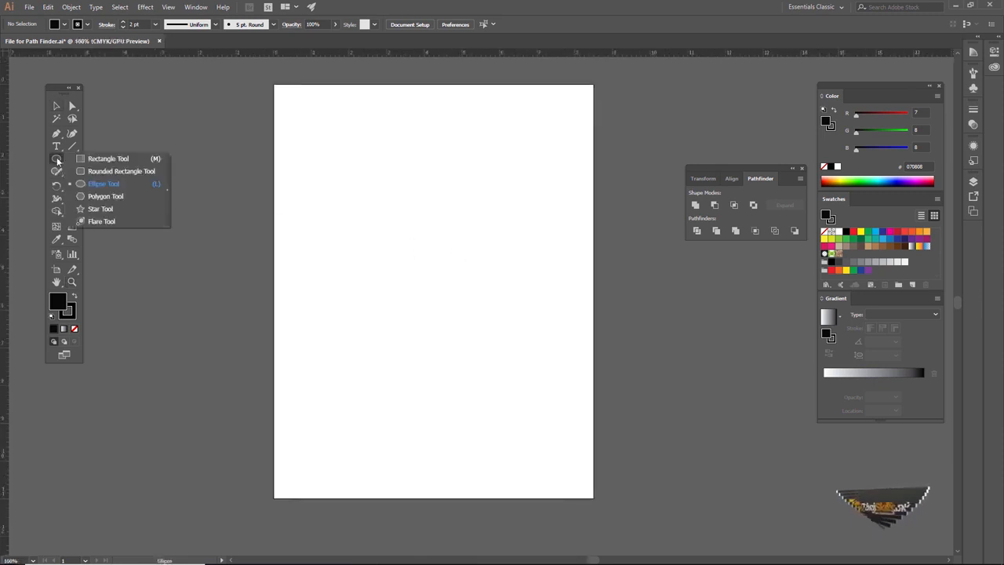
click(90, 185)
drag(390, 185, 491, 258)
key(v)
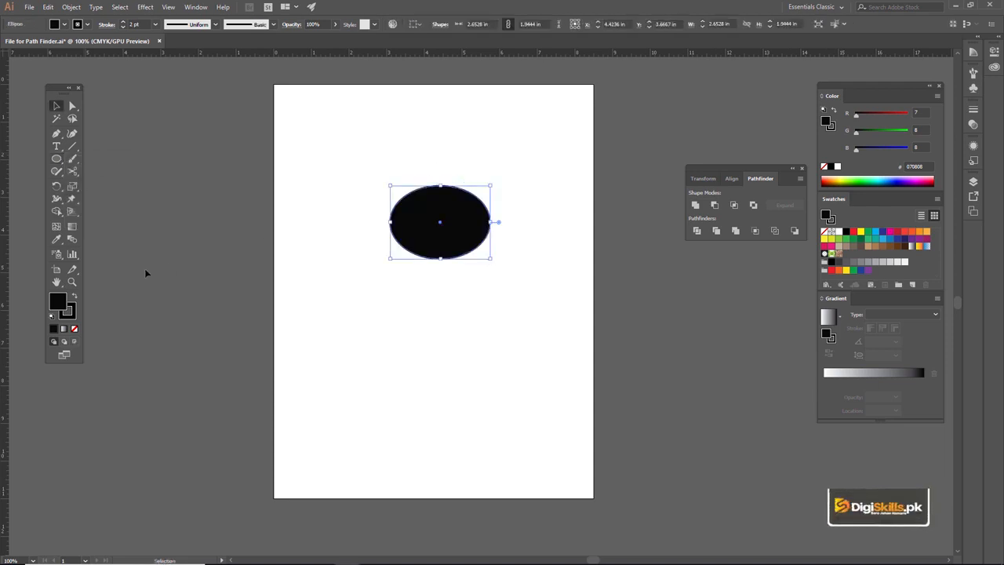
double_click(59, 302)
click(611, 218)
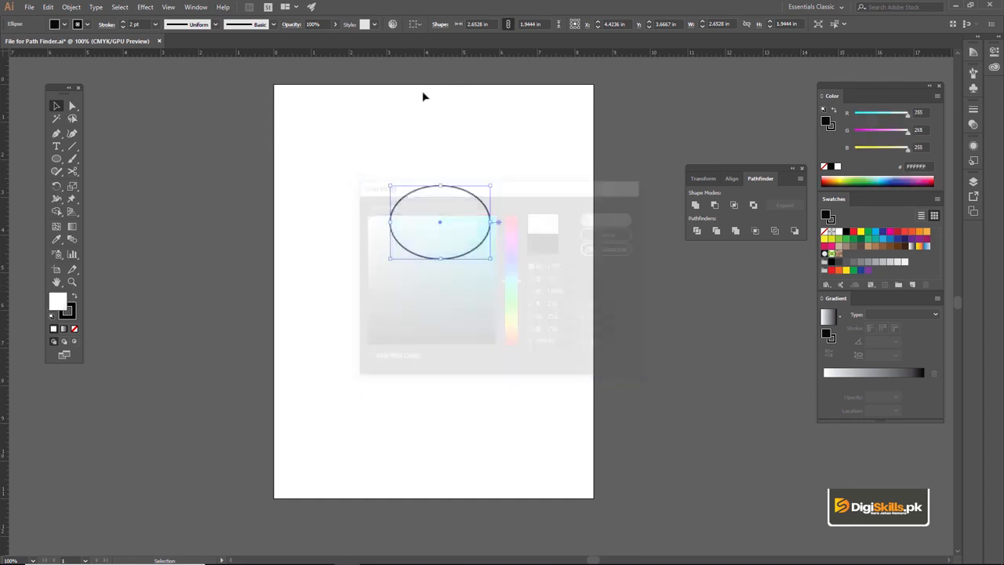
Widen the white ellipse to about 2.89 in, keeping its height.
key(z)
click(475, 235)
key(v)
click(455, 280)
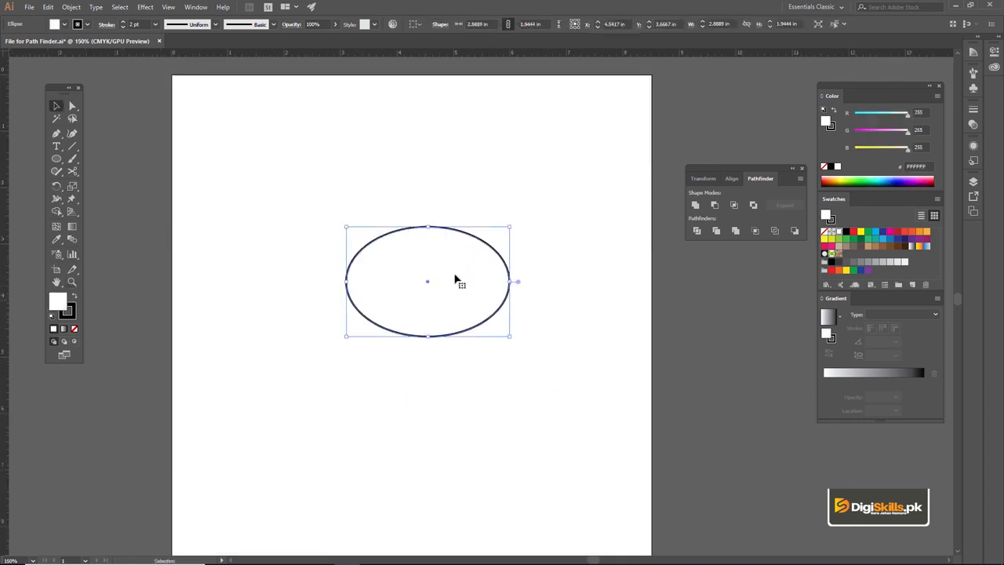
drag(455, 280, 446, 237)
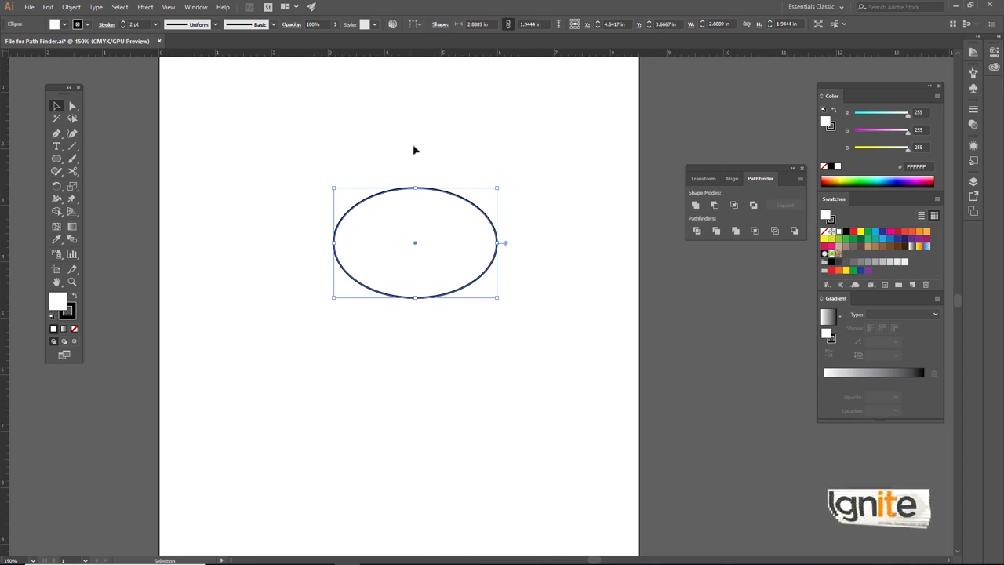
Draw an unfilled S-shaped curve with the Pen tool, running from above the ellipse through its middle to below it.
click(368, 150)
key(p)
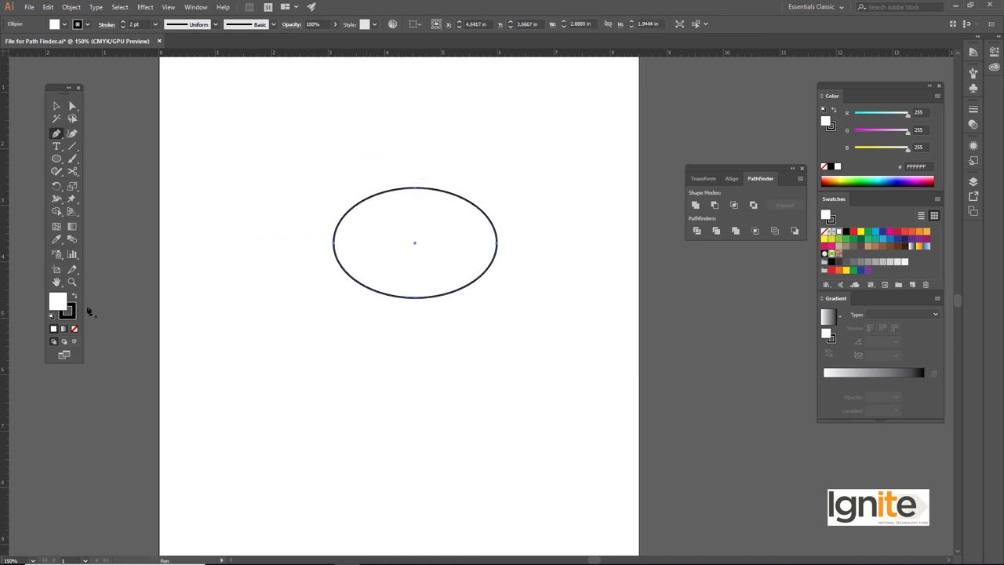
click(74, 328)
drag(367, 145, 407, 219)
drag(412, 267, 412, 267)
drag(423, 326, 444, 353)
key(v)
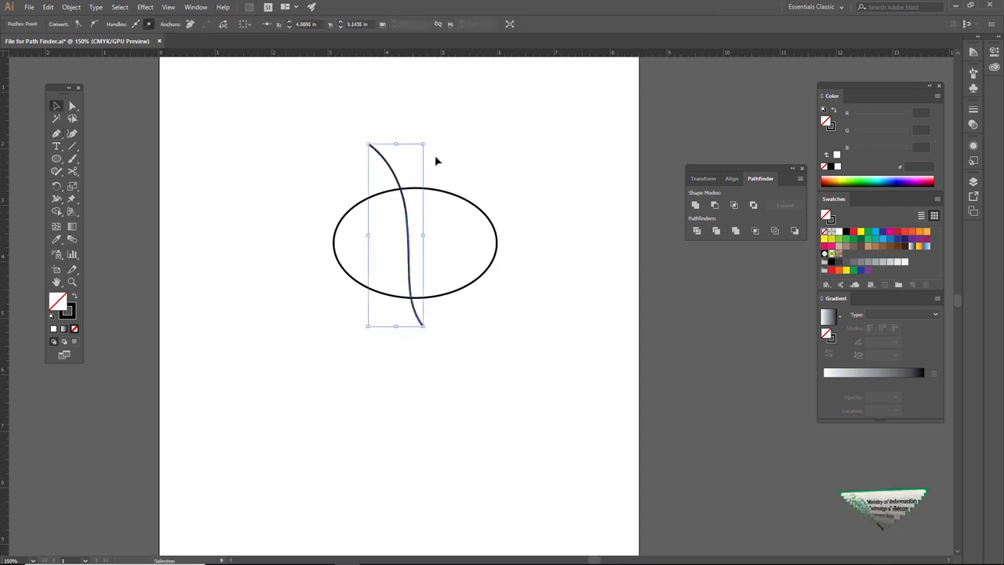
click(435, 152)
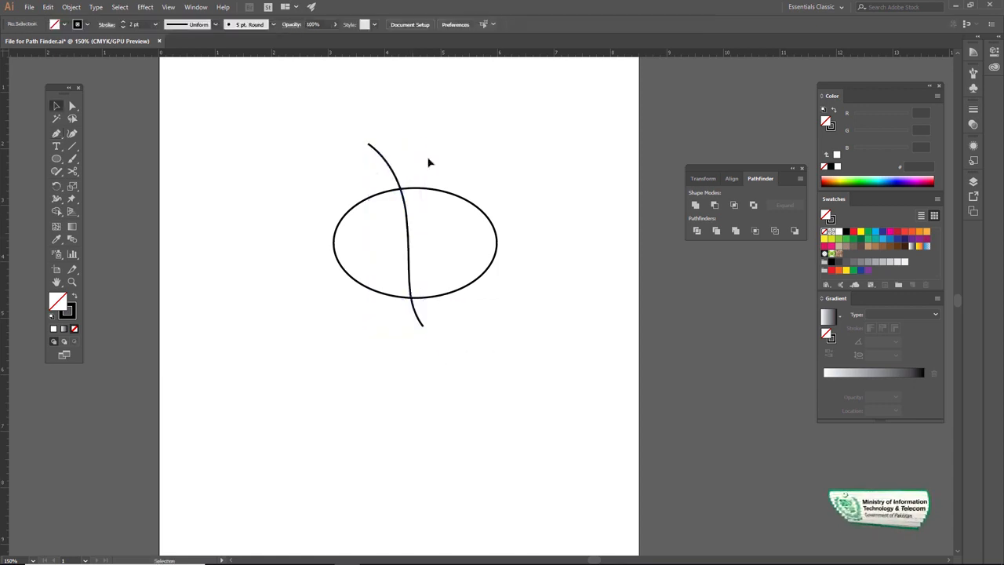
Divide the ellipse along the curve with the Pathfinder's Divide operation.
click(379, 153)
drag(366, 141, 459, 329)
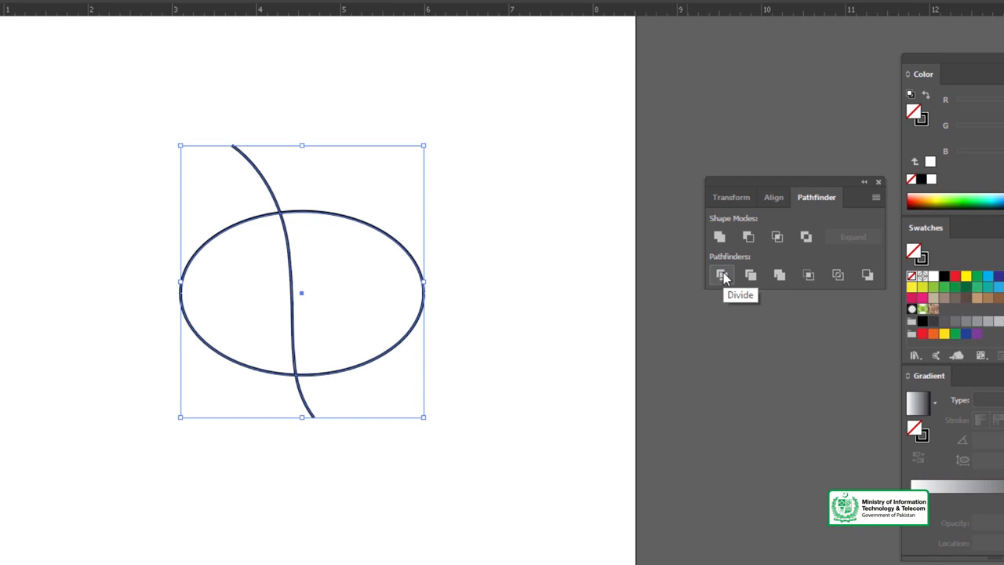
click(723, 274)
click(417, 193)
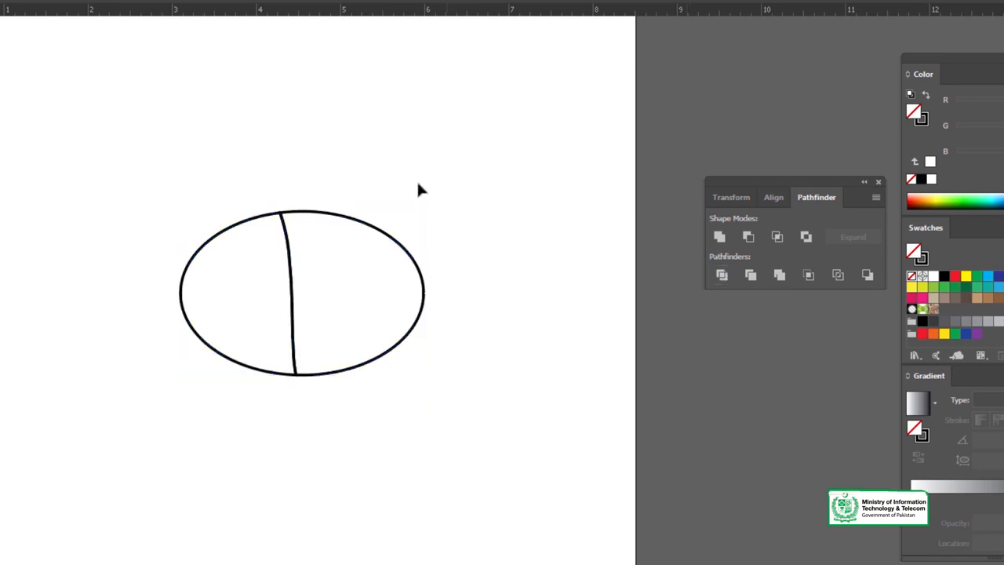
Pull the two halves of the divided ellipse apart, the right one to the right and the left one to the left.
drag(233, 170, 374, 316)
click(339, 174)
click(360, 220)
click(361, 217)
click(388, 224)
click(326, 178)
drag(330, 183, 338, 289)
key(v)
click(343, 135)
drag(353, 221, 395, 222)
drag(269, 225, 200, 220)
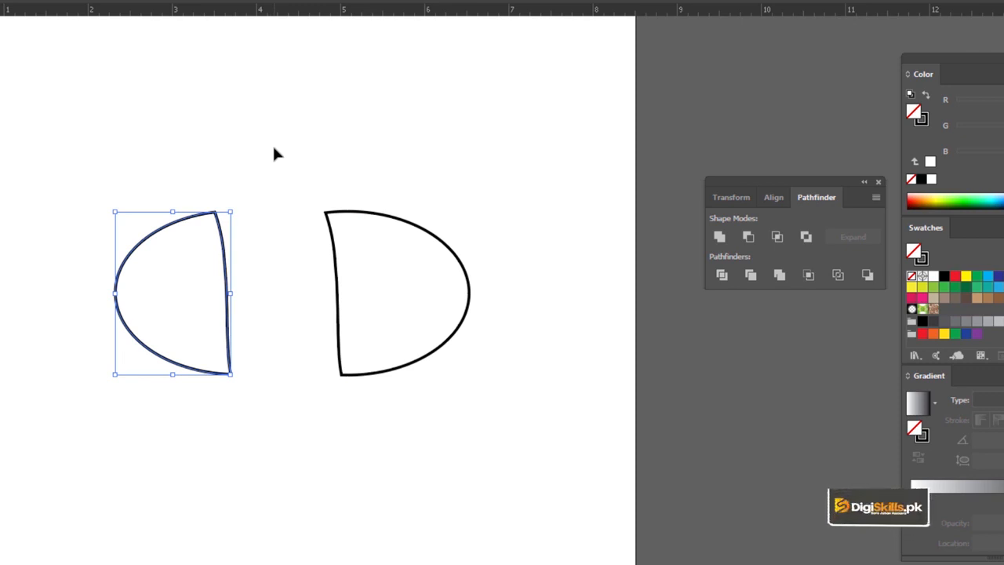
Undo the separation of the two halves and delete the divided ellipse.
key(ctrl+z)
key(ctrl+z)
key(ctrl+z)
key(ctrl+z)
drag(237, 165, 342, 272)
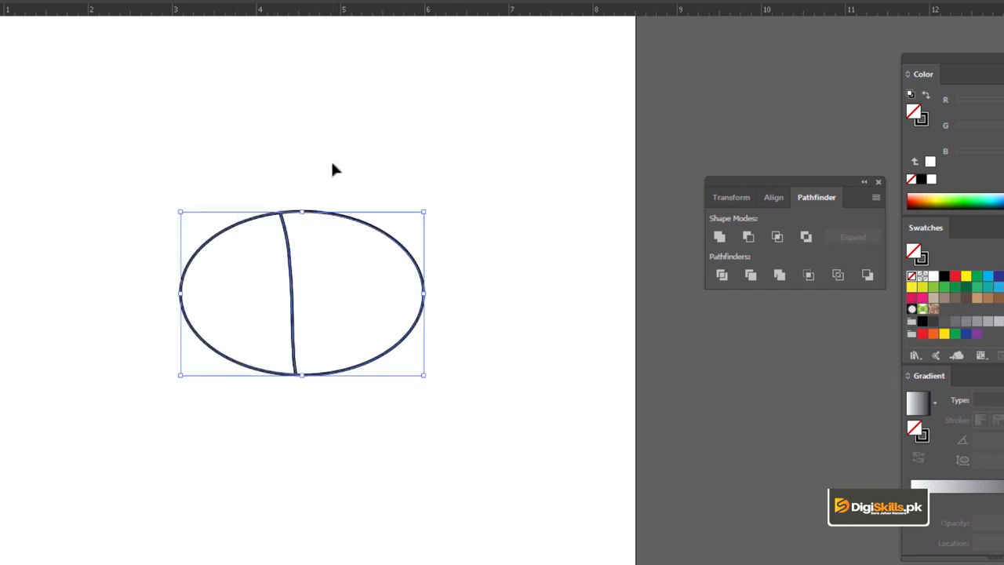
key(Delete)
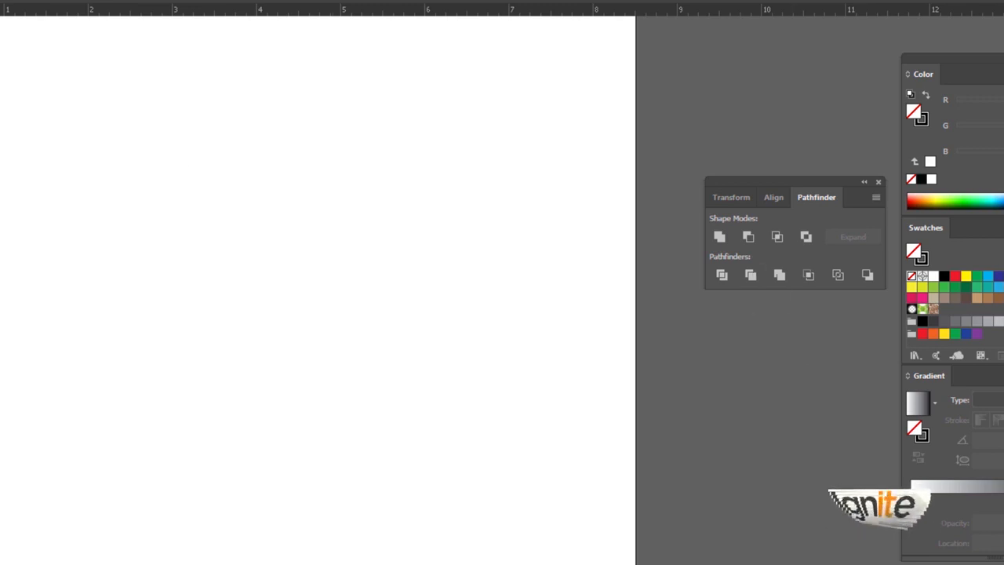
Draw an unfilled circle about 1.51 in wide and copy it into a cluster of seven overlapping circles.
click(56, 158)
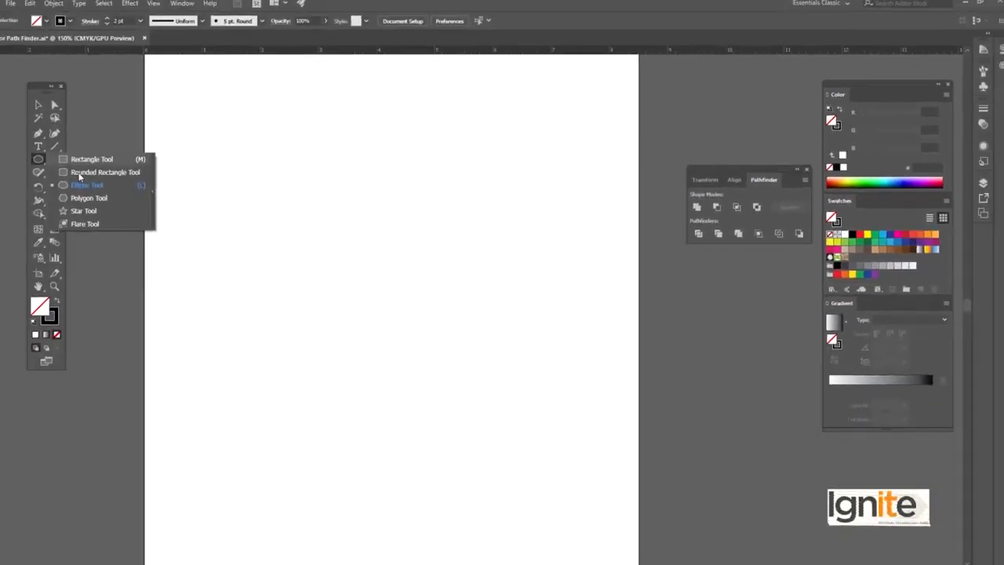
click(97, 184)
drag(291, 165, 336, 207)
key(v)
drag(336, 171, 386, 116)
drag(389, 155, 443, 283)
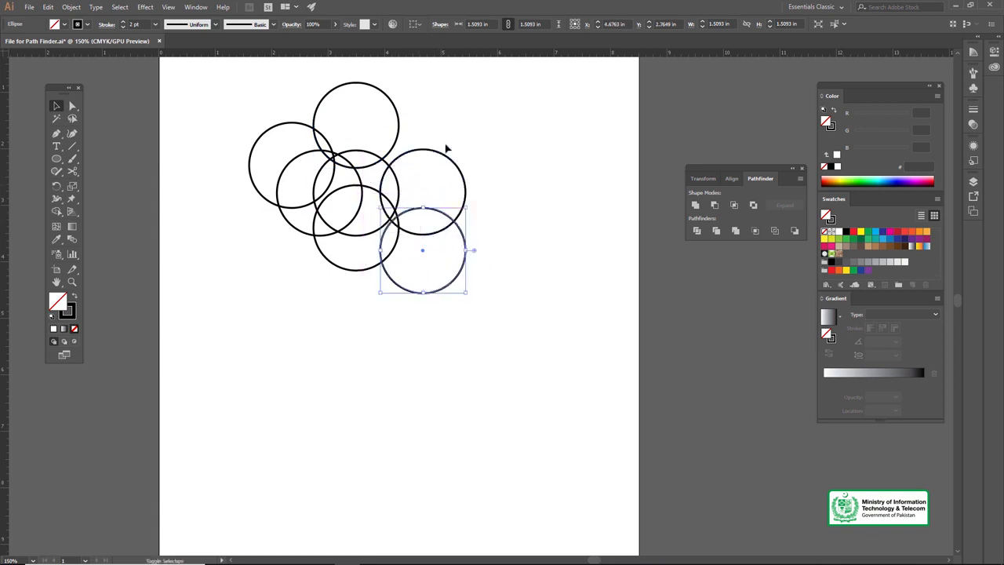
click(165, 100)
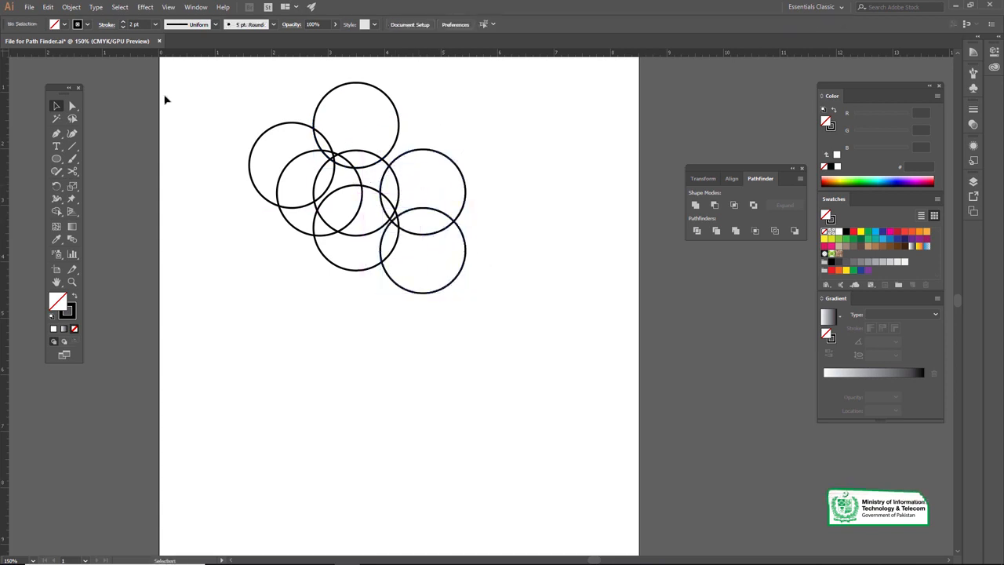
Fill the topmost circle with purple, 4600A2, and the leftmost circle with dark green.
click(323, 101)
click(55, 239)
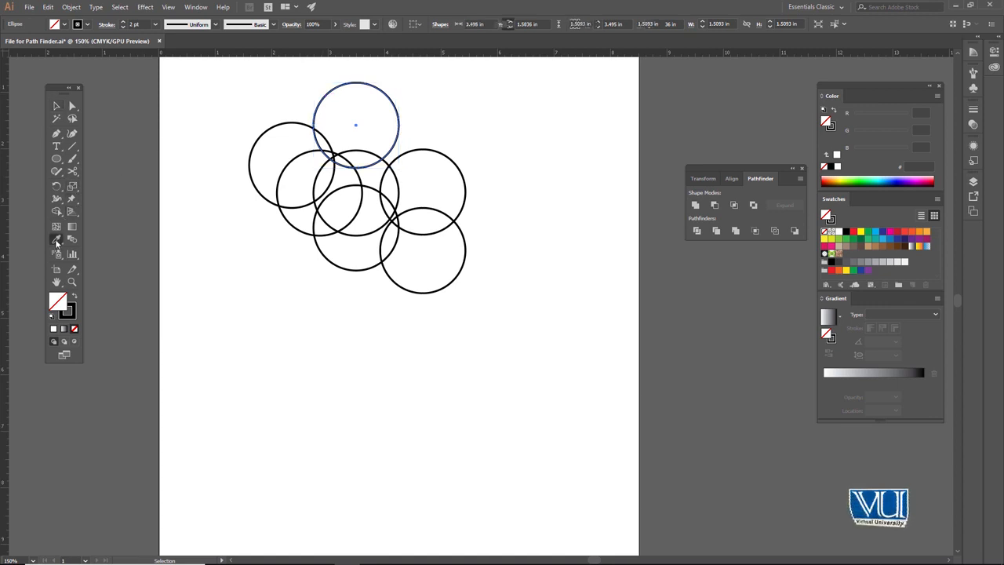
click(907, 181)
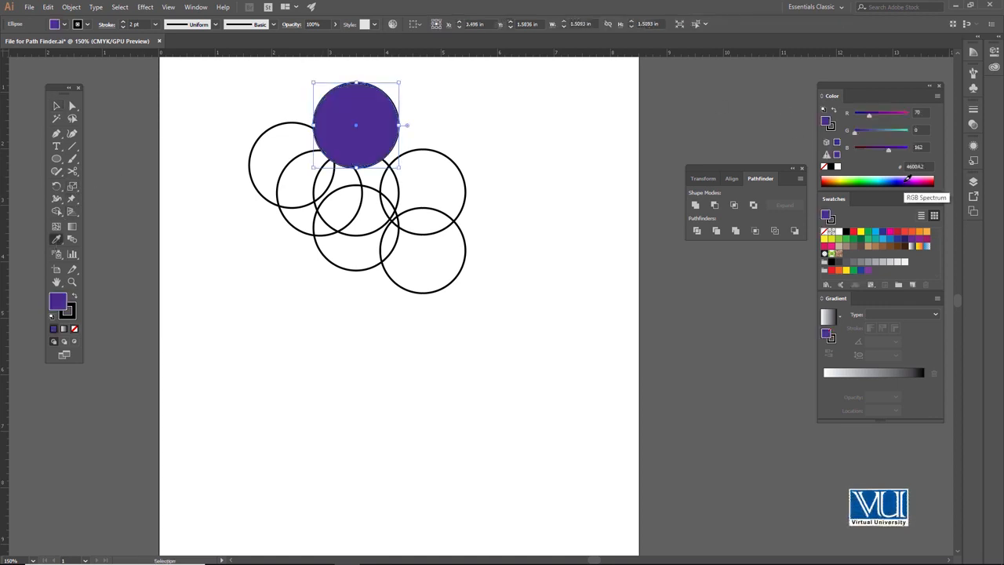
key(v)
click(280, 124)
click(56, 238)
click(860, 183)
key(v)
Delete the two rightmost unfilled circles of the cluster.
click(422, 156)
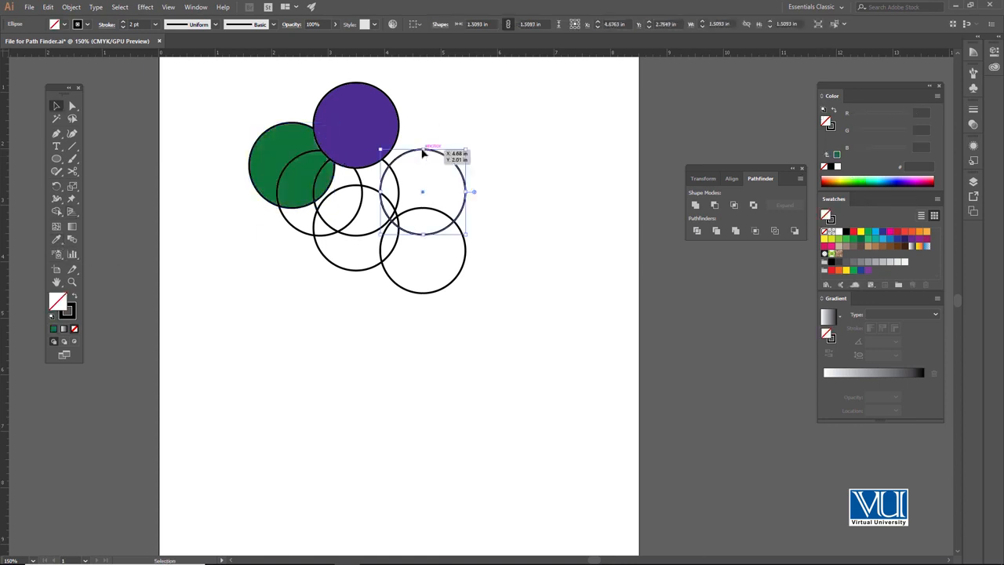
key(Delete)
click(442, 212)
key(Delete)
Fill the circle overlapping the green one with yellow, E0E700, and the circle below the purple one with orange, FF8517.
click(296, 231)
click(55, 238)
click(840, 181)
key(v)
click(416, 165)
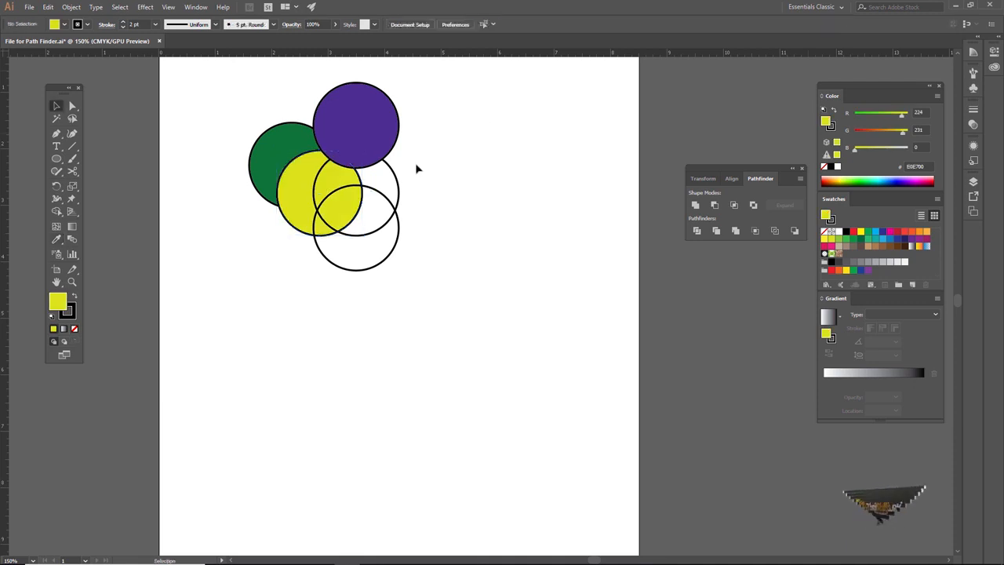
click(399, 180)
click(57, 239)
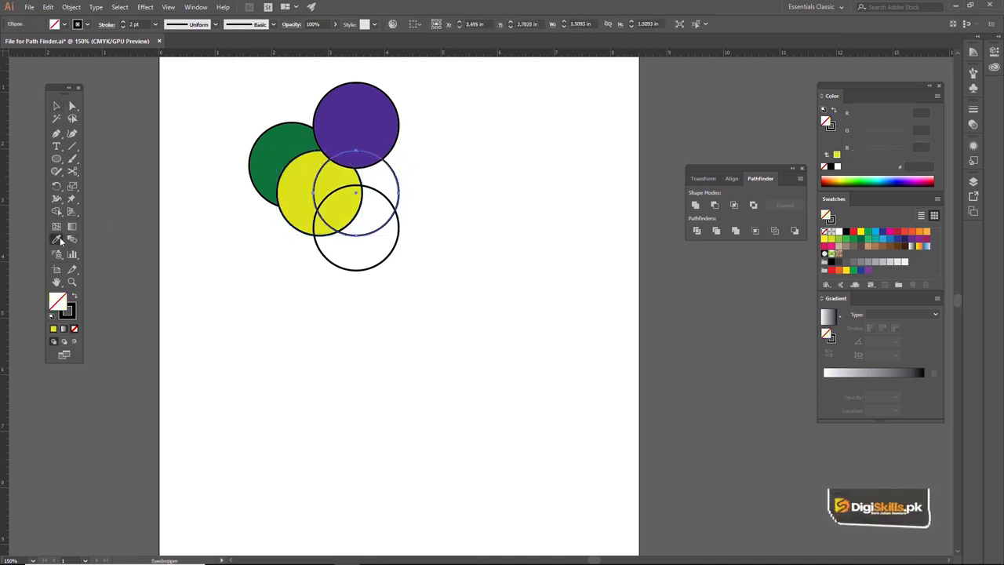
click(830, 181)
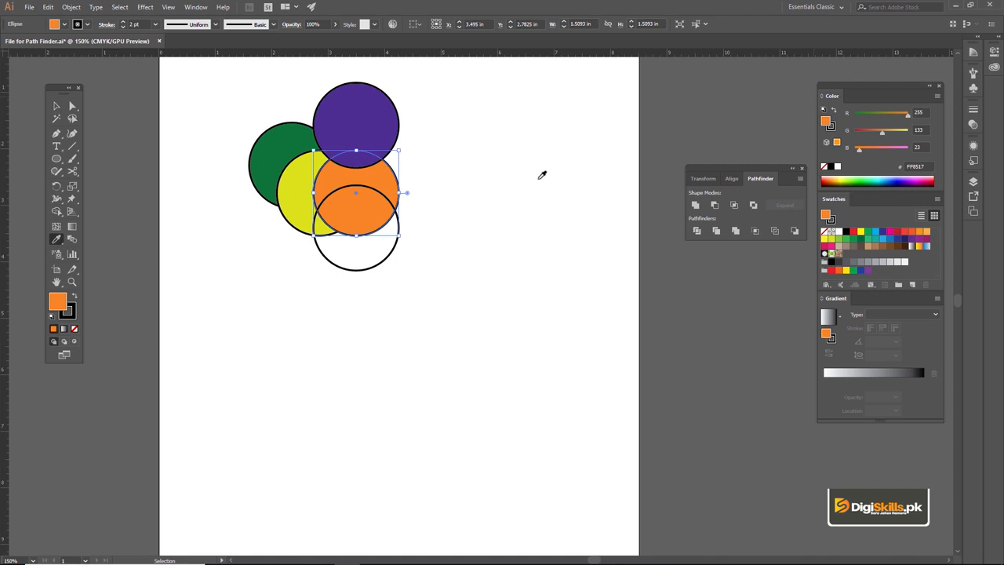
key(v)
Fill the bottom circle with blue-violet, 6917FF.
click(394, 227)
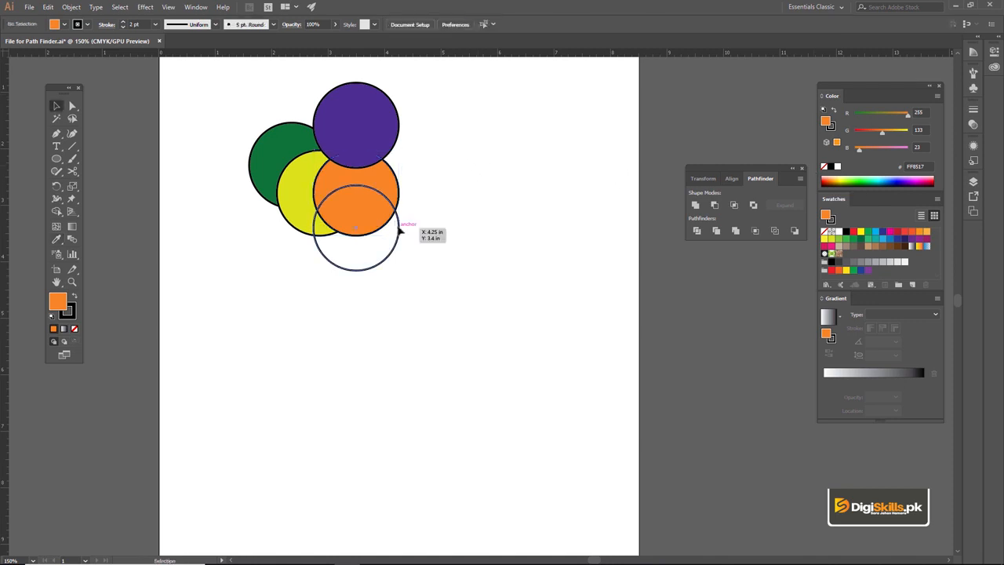
click(399, 226)
click(56, 239)
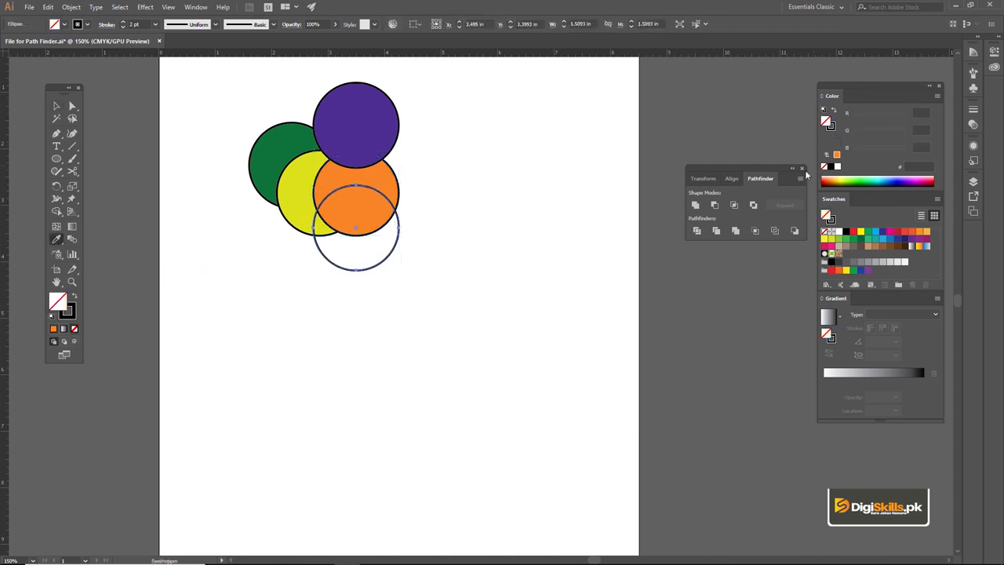
click(356, 124)
key(v)
click(251, 92)
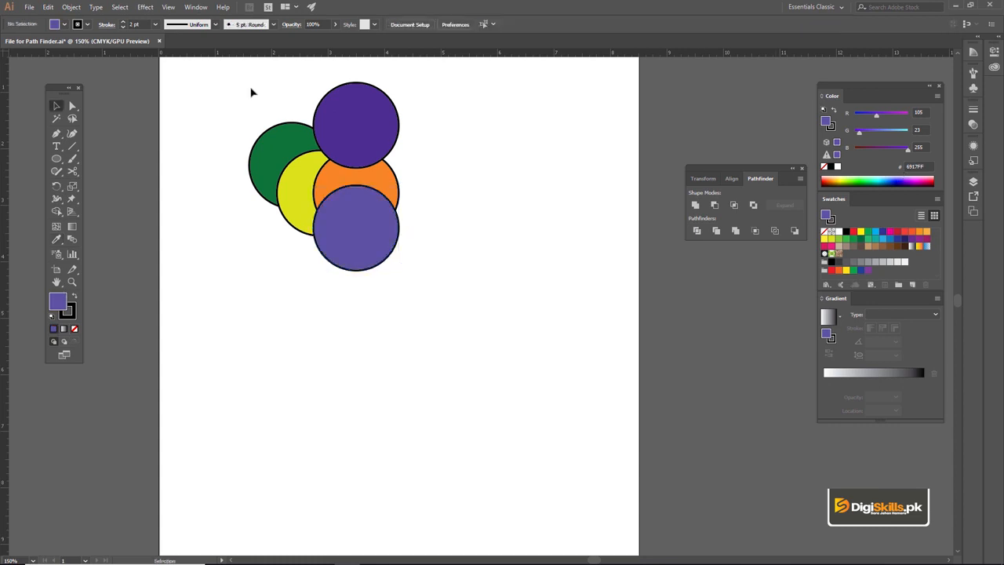
drag(479, 240, 470, 275)
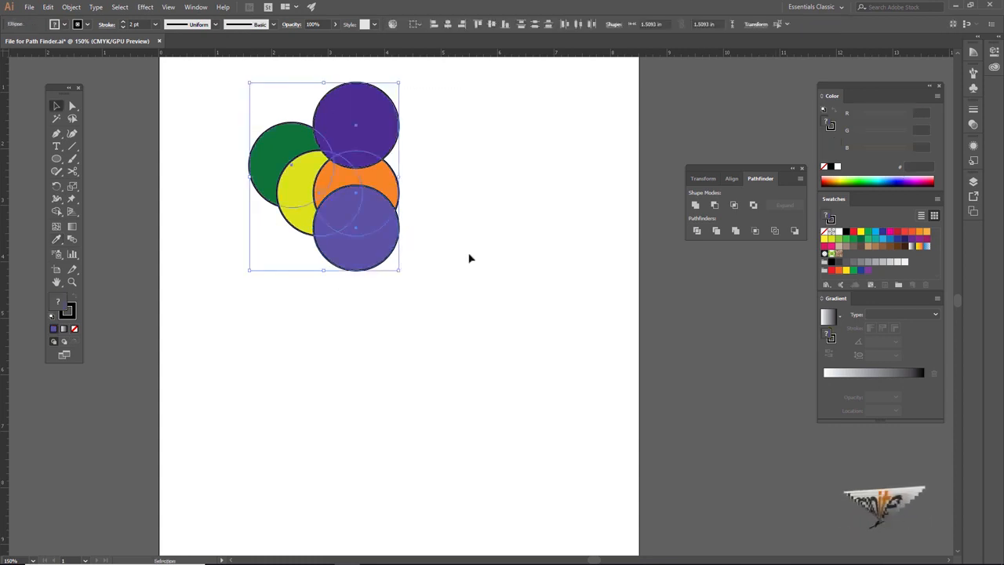
click(473, 255)
Change the bottom circle's fill to magenta, A20075.
click(390, 240)
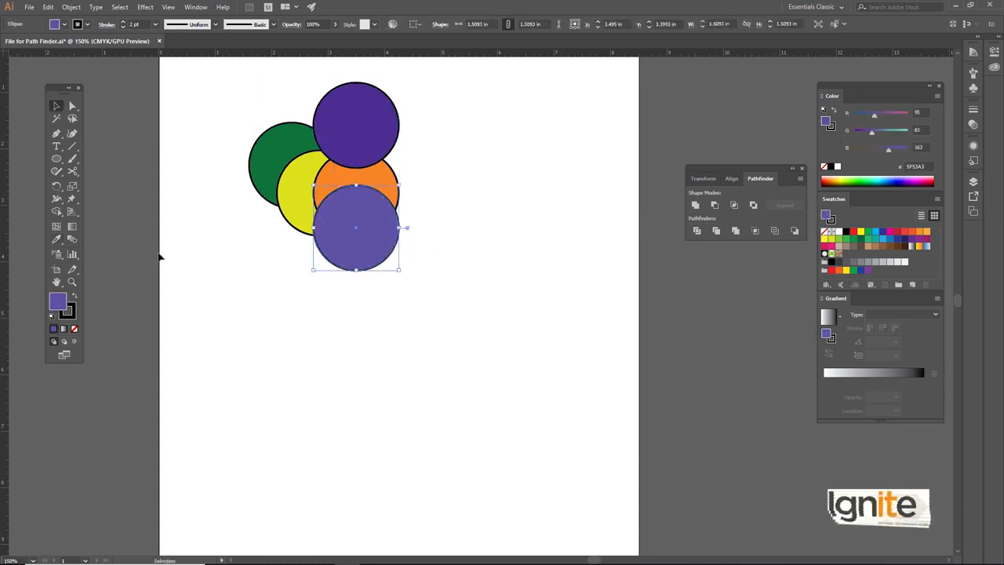
click(56, 241)
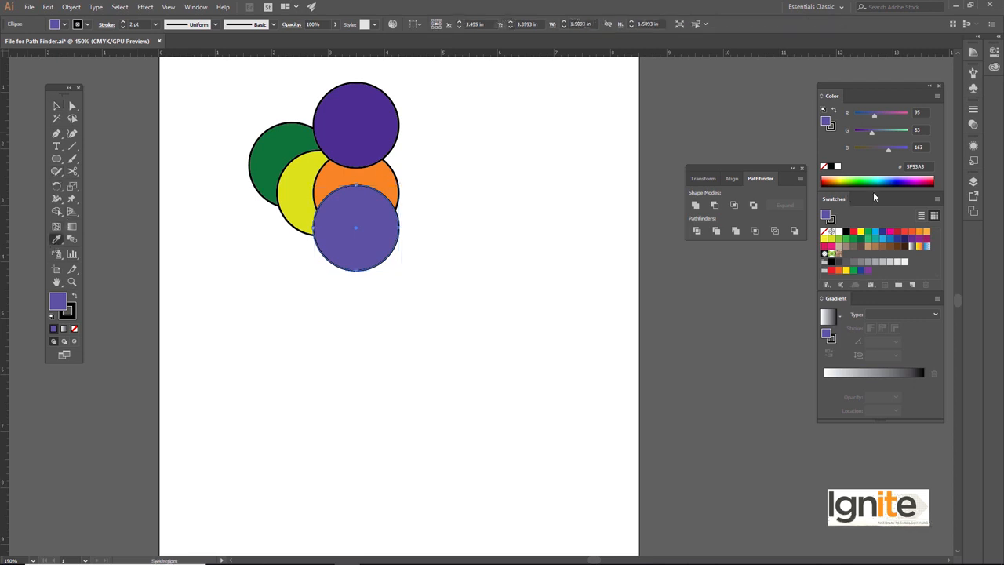
click(927, 179)
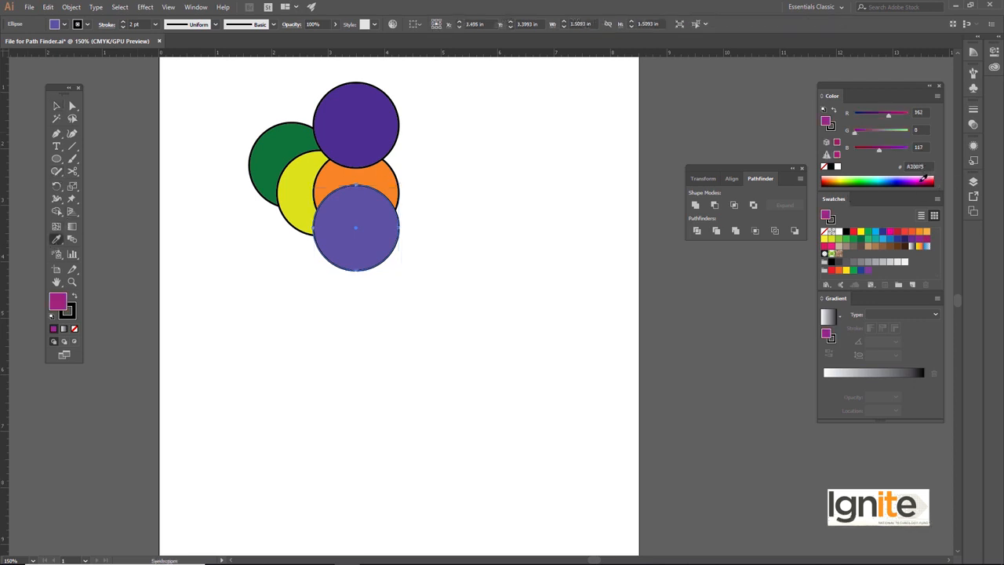
key(v)
click(452, 145)
Trim the five overlapping coloured circles with the Pathfinder's Trim operation.
drag(252, 95, 471, 242)
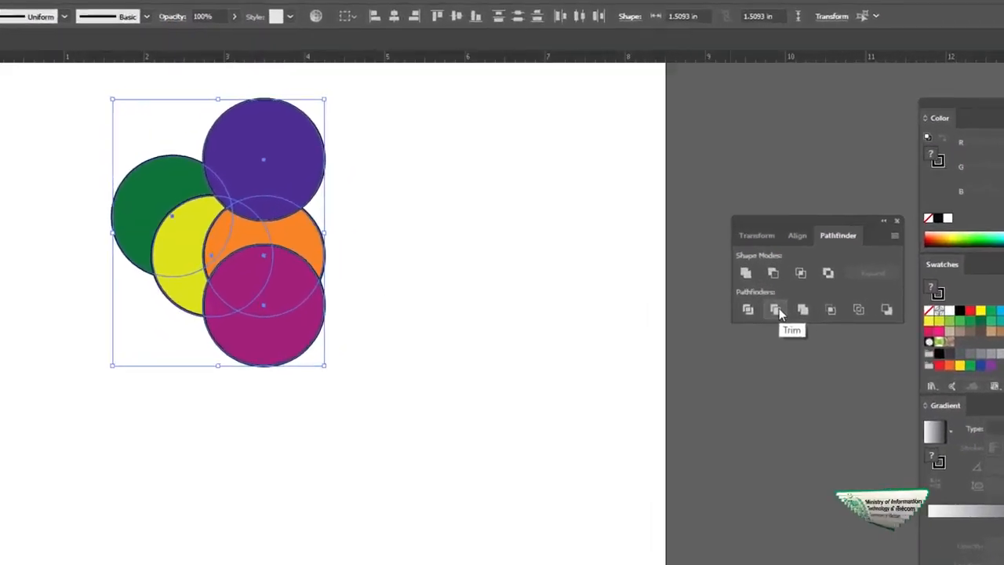
click(779, 311)
key(a)
key(v)
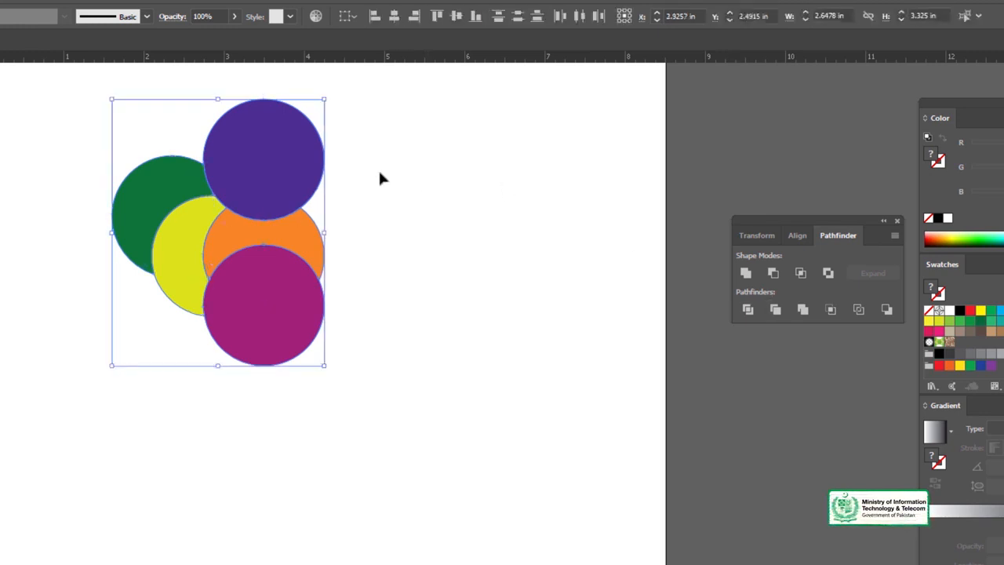
click(379, 179)
Move the purple, orange, magenta, yellow and green trimmed shapes apart so that none of them touch.
click(296, 149)
drag(298, 151, 479, 175)
drag(308, 240, 470, 308)
drag(291, 298, 321, 400)
drag(186, 257, 186, 357)
drag(167, 212, 228, 183)
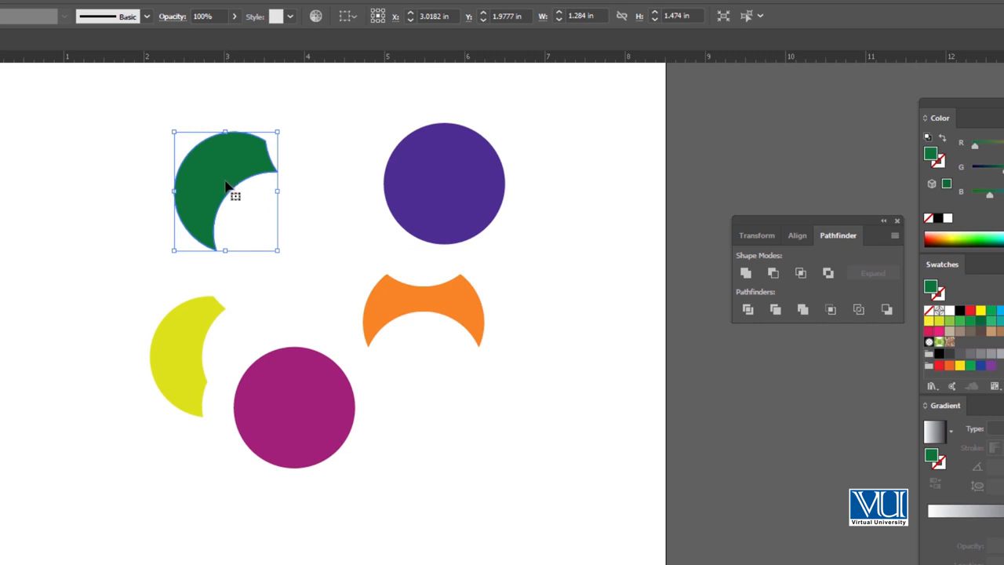
Undo the moves of the trimmed shapes to bring them back together.
key(ctrl+z)
key(ctrl+z)
key(ctrl+z)
key(ctrl+z)
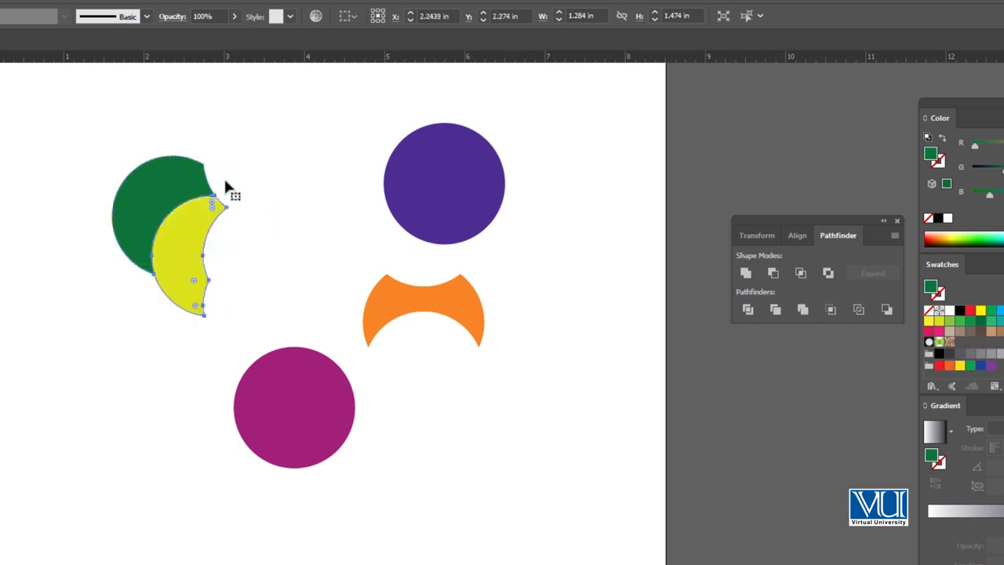
key(ctrl+z)
key(ctrl+z)
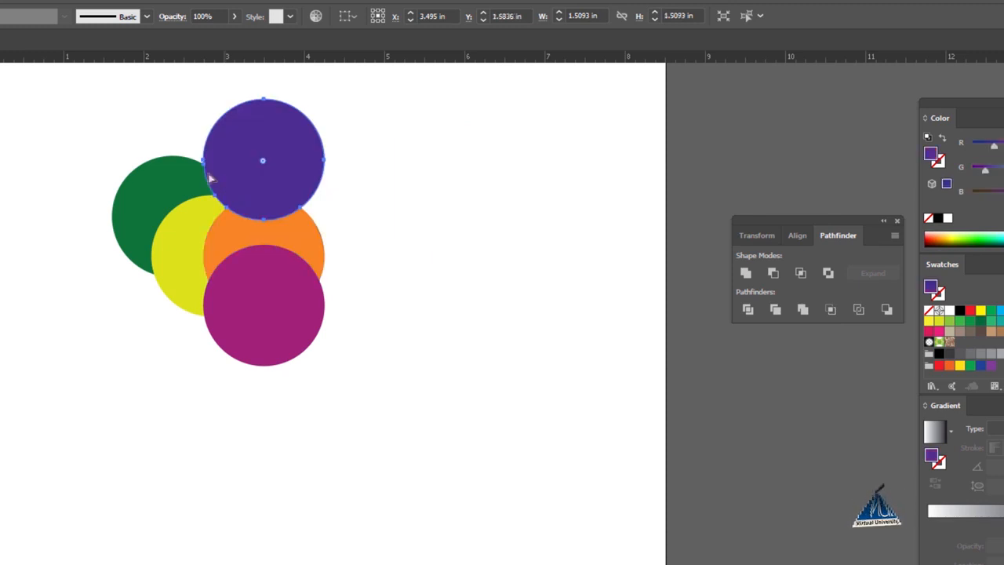
Redo the moves of the purple circle, the orange piece and the magenta circle.
key(ctrl+shift+z)
key(ctrl+shift+z)
key(ctrl+shift+z)
key(ctrl+shift+z)
key(ctrl+shift+z)
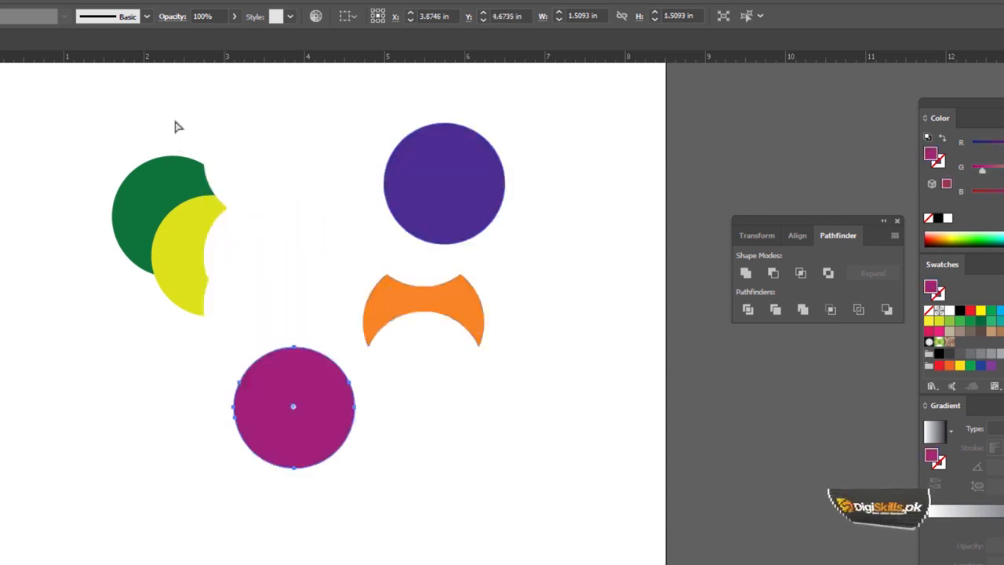
Redo the remaining moves of the green and yellow pieces and delete all five trimmed shapes.
key(ctrl+shift+z)
drag(126, 105, 582, 459)
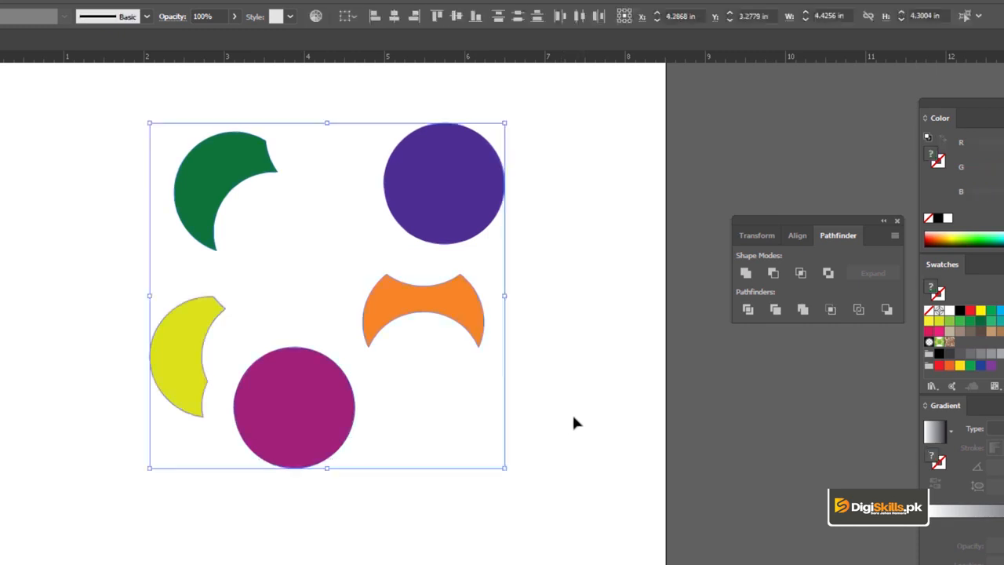
key(Delete)
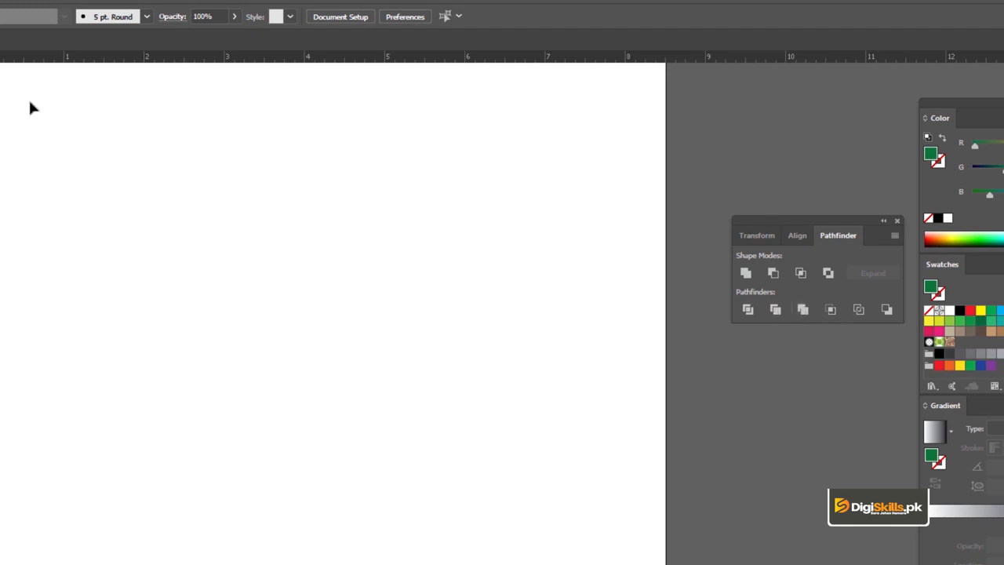
Draw a green circle about 1.61 in across and place a copy of it to its right, slightly overlapping.
drag(330, 231, 377, 276)
key(v)
drag(345, 211, 419, 211)
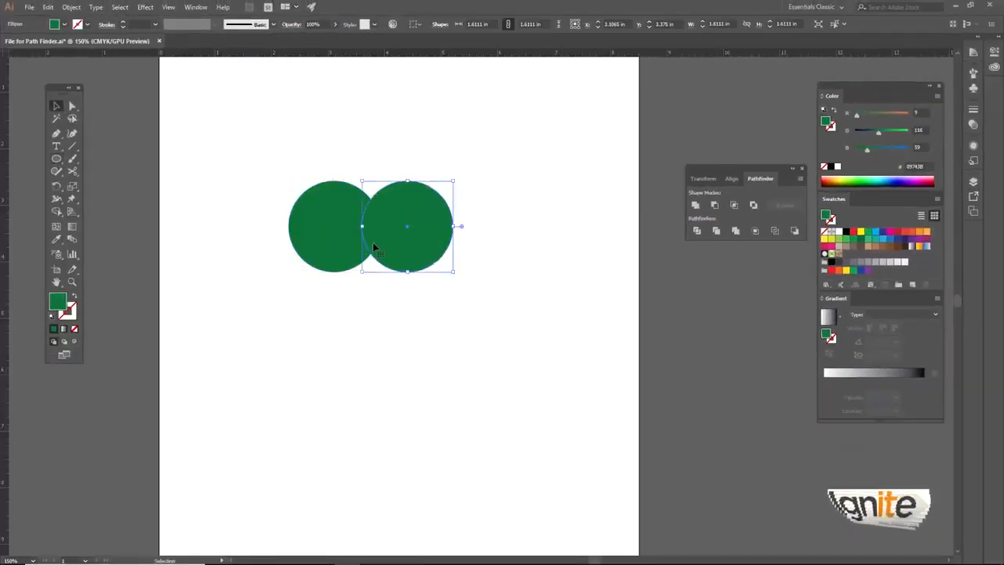
key(ctrl+equal)
drag(482, 280, 456, 265)
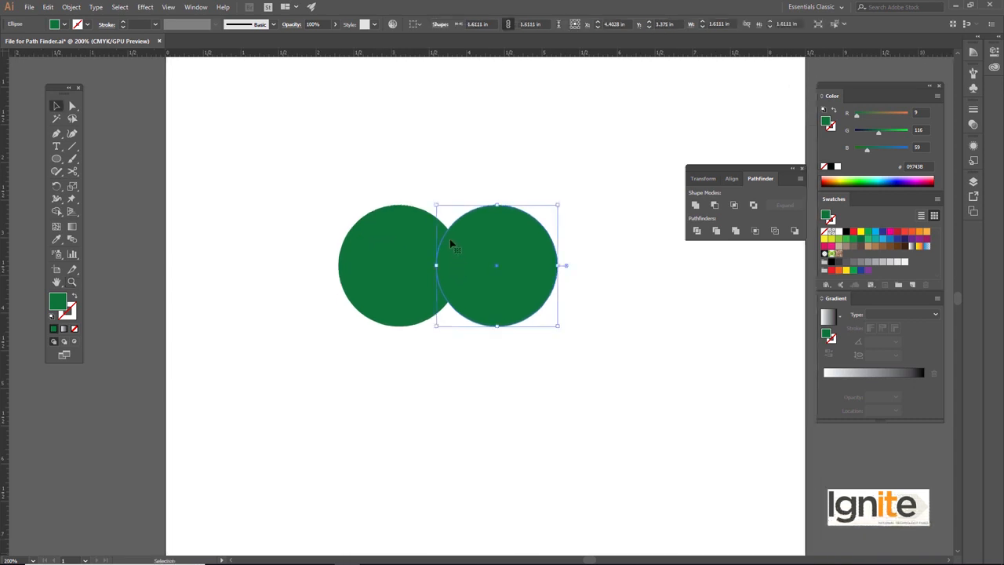
Combine the two green circles with the Pathfinder's Merge operation, move the merged shape slightly, and undo the changes.
click(437, 183)
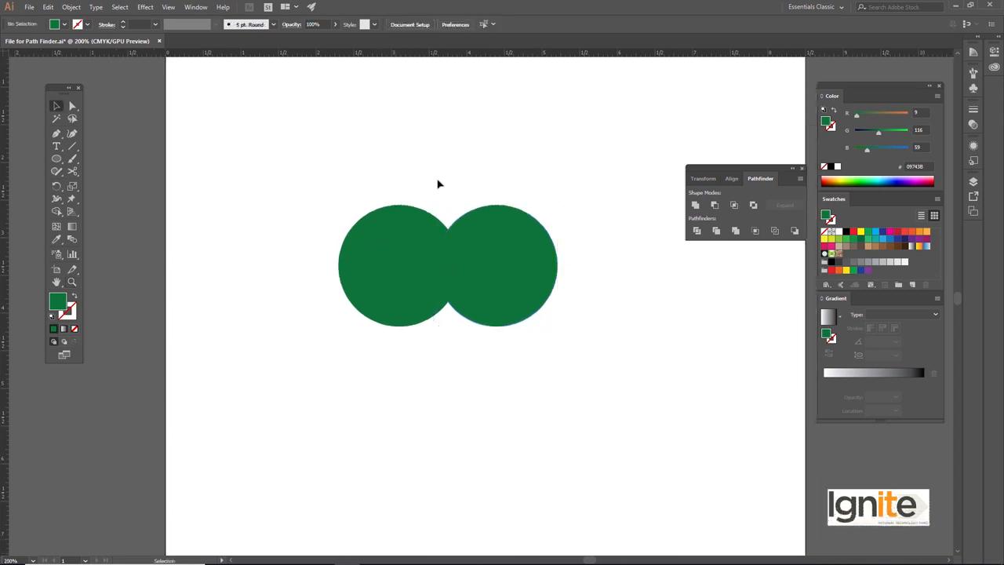
drag(428, 174, 481, 277)
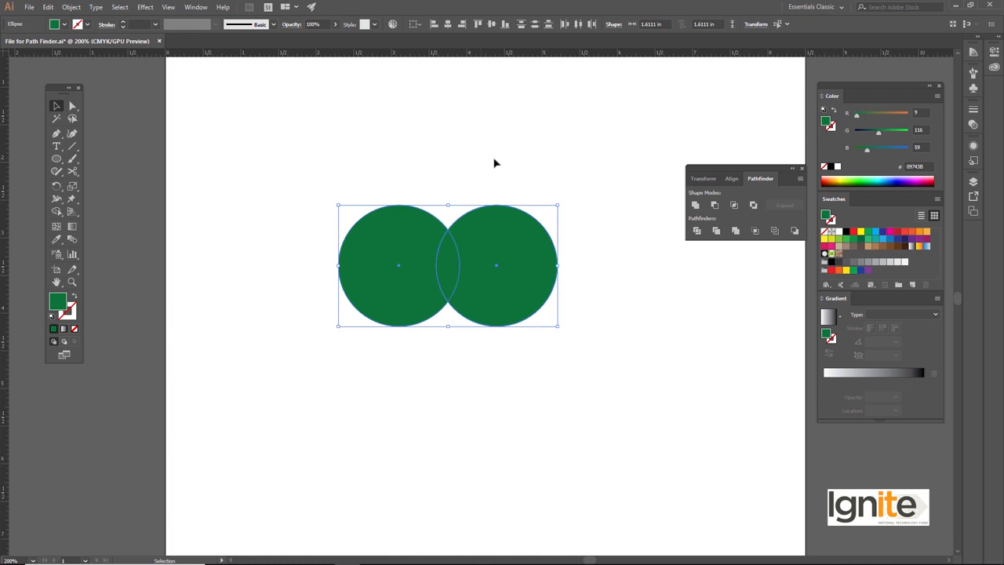
click(737, 234)
click(433, 150)
drag(486, 222, 477, 179)
key(ctrl+z)
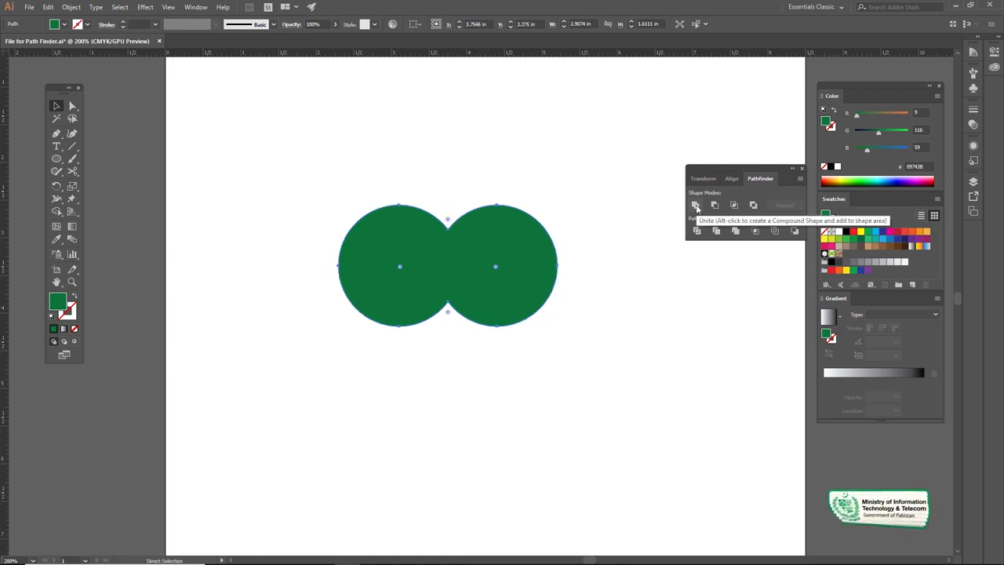
Change the right circle's fill to a bright red, about RGB 242, 12, 62.
key(v)
click(520, 171)
click(507, 217)
double_click(58, 301)
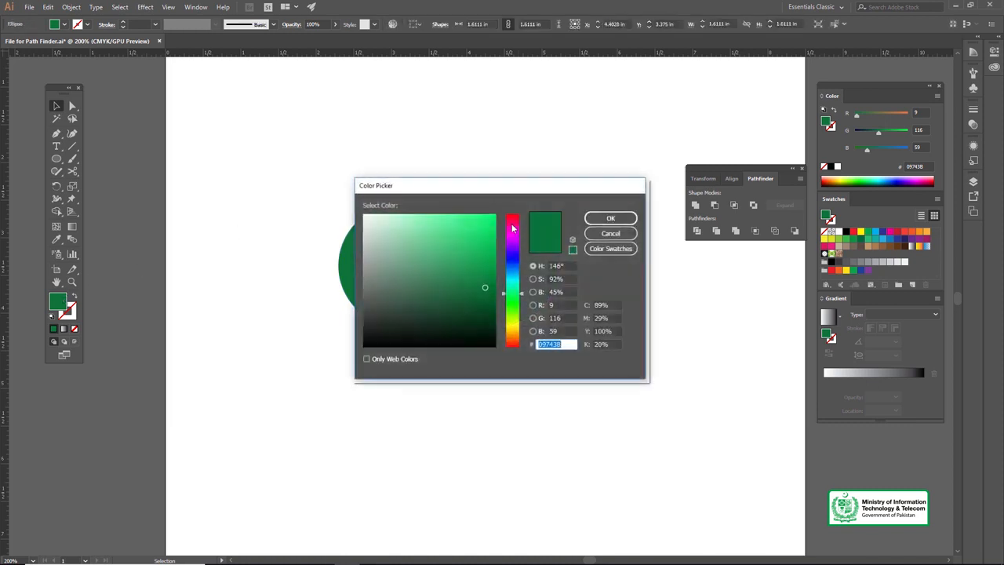
click(512, 220)
click(490, 221)
click(610, 219)
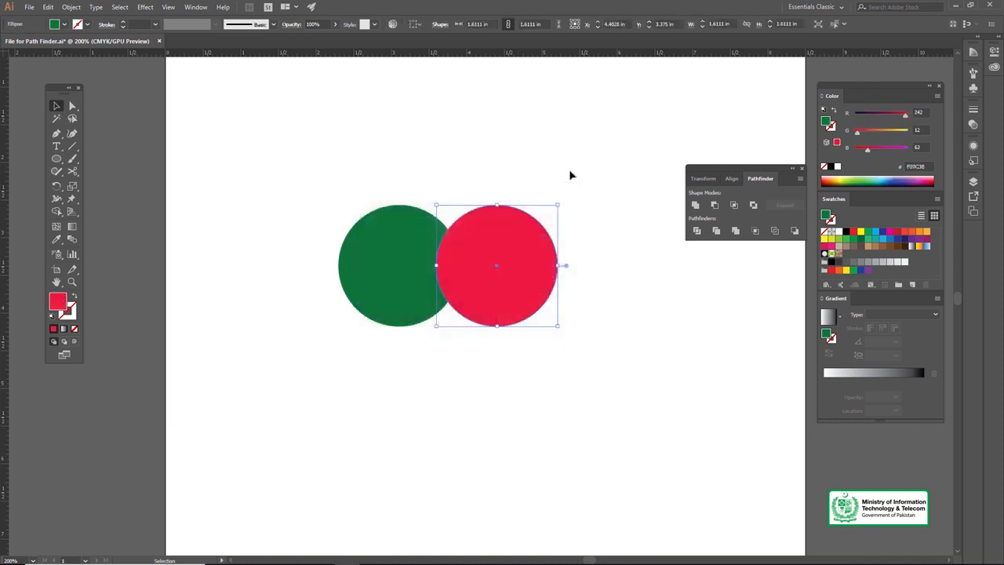
Merge the green and red circles, pull the red circle away from the green piece, and undo both changes.
drag(403, 181, 477, 241)
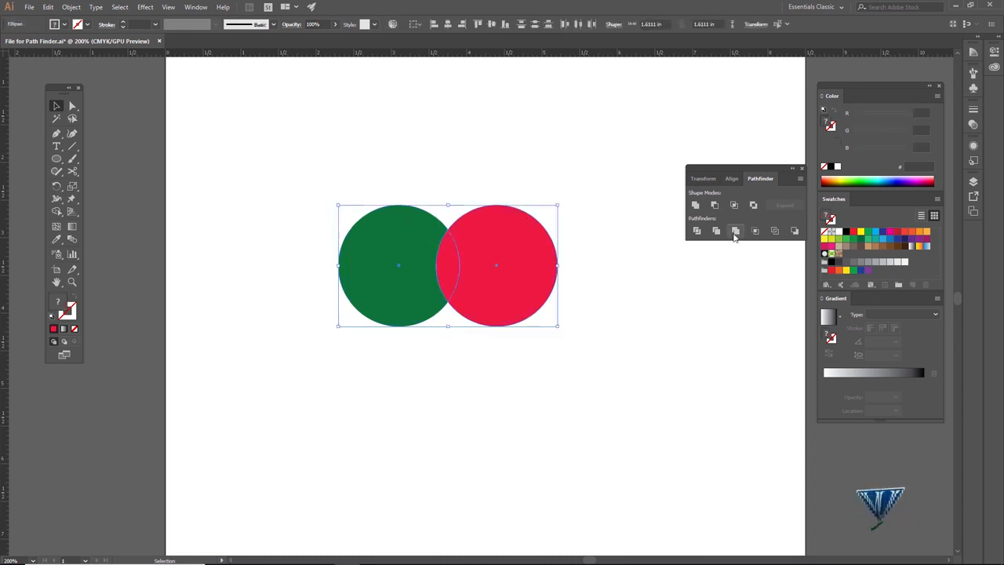
click(735, 232)
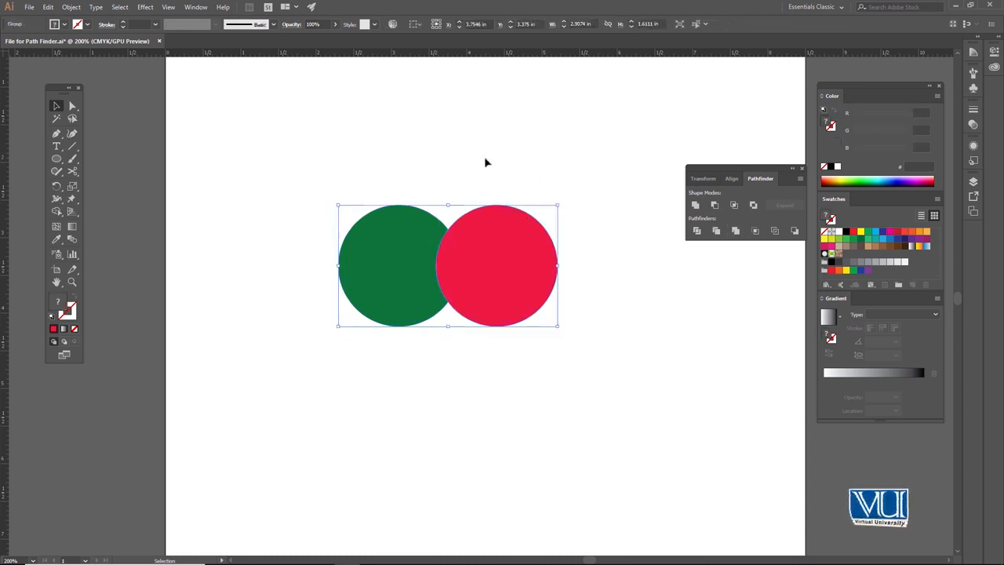
click(441, 168)
drag(490, 227, 525, 227)
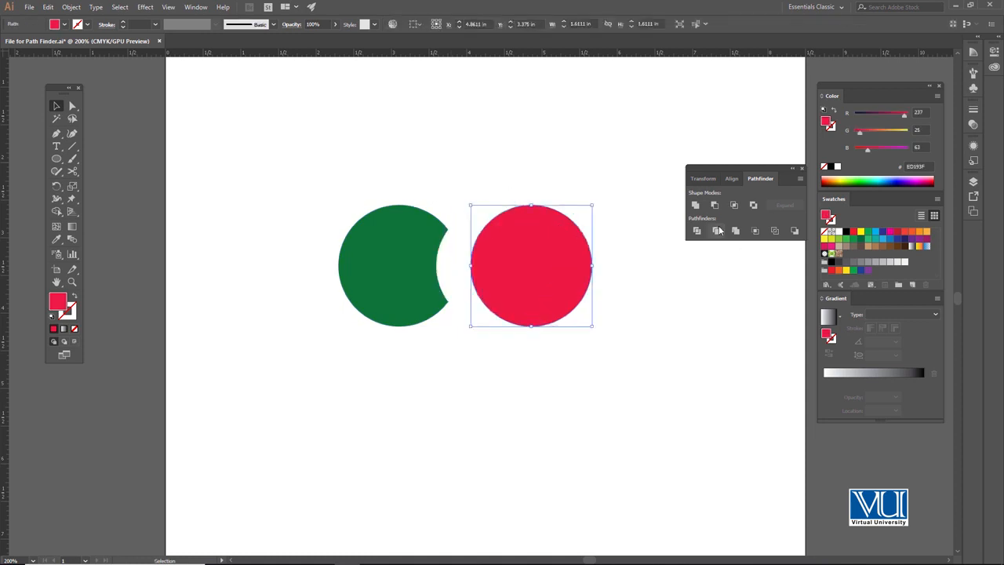
key(ctrl+z)
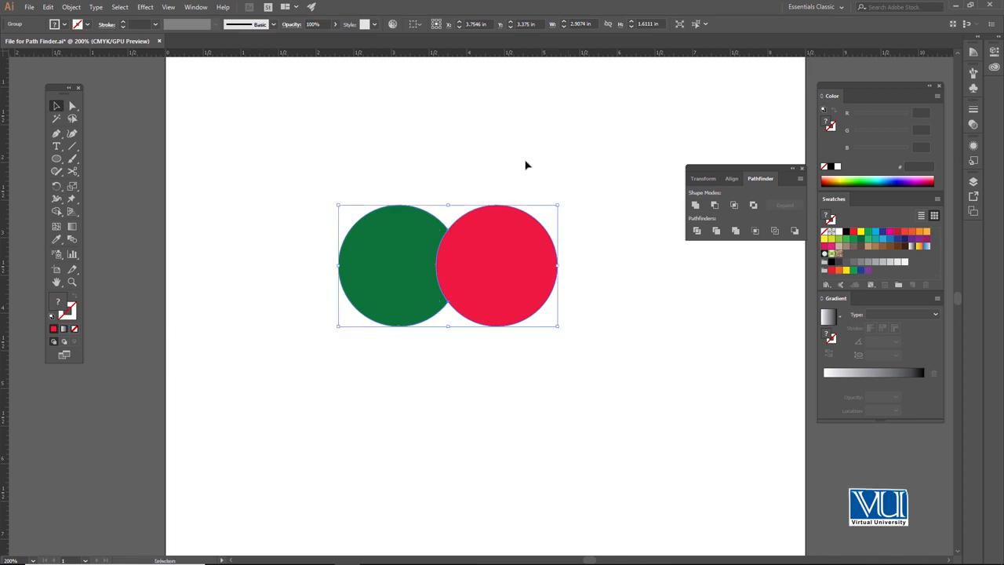
Move the red circle slightly toward the green circle so that the two overlap more.
drag(391, 183, 467, 251)
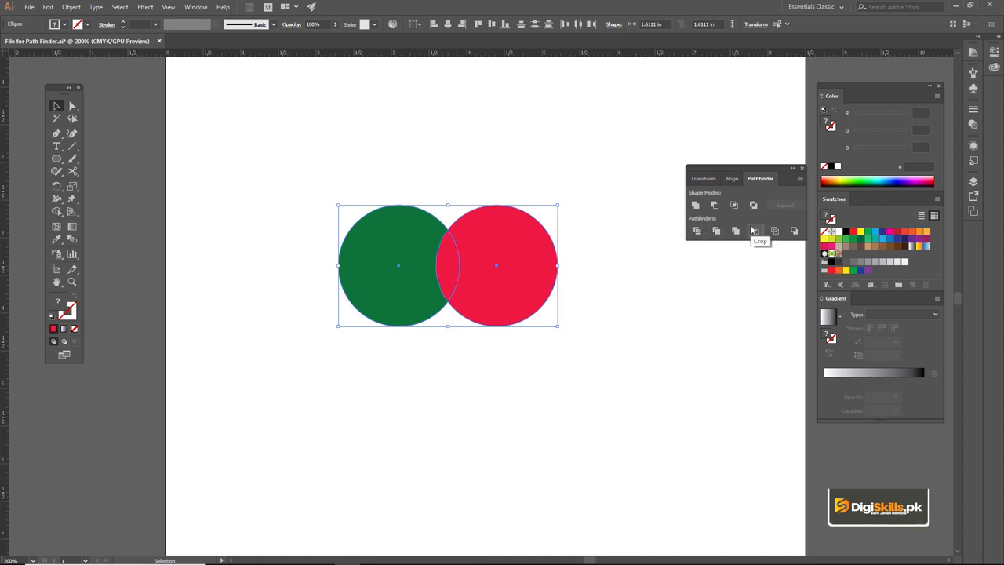
click(481, 164)
click(482, 264)
key(ctrl+equal)
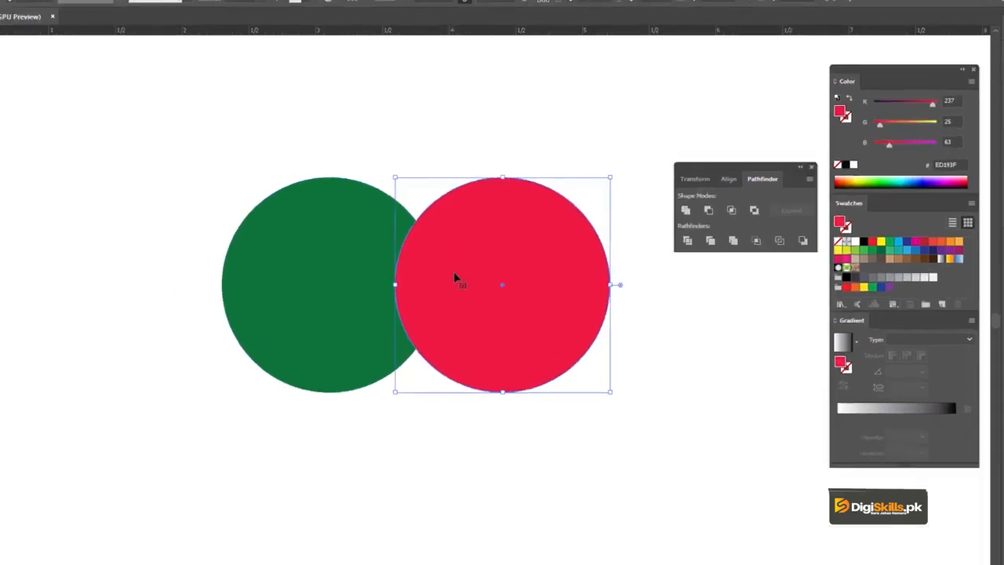
drag(451, 275, 470, 266)
key(ctrl+z)
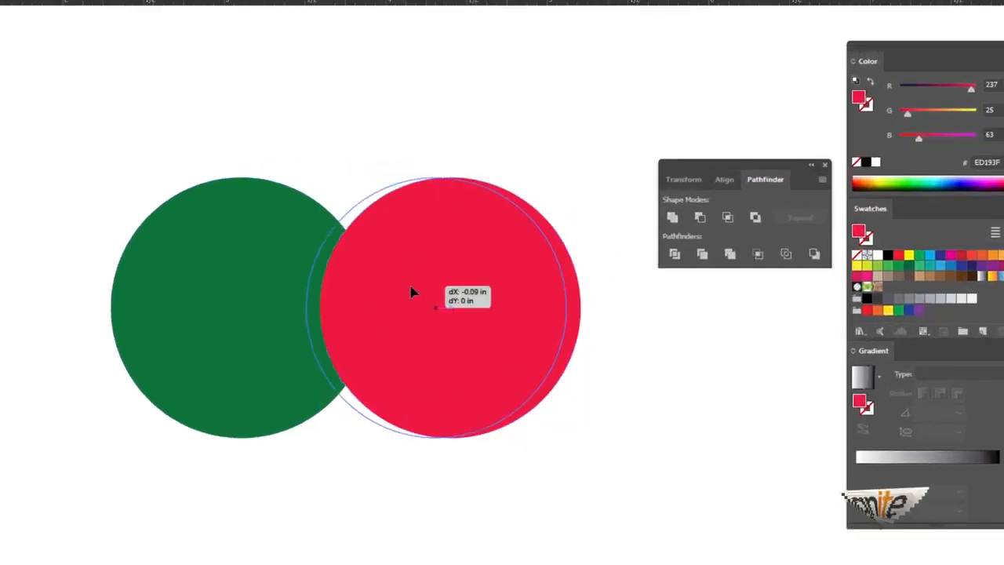
drag(411, 292, 406, 287)
Apply the Pathfinder's Crop operation to the green and red circles repeatedly, undoing the result each time.
mouse_move(231, 182)
mouse_down()
mouse_move(406, 271)
mouse_move(231, 182)
mouse_up()
click(285, 148)
drag(285, 148, 635, 205)
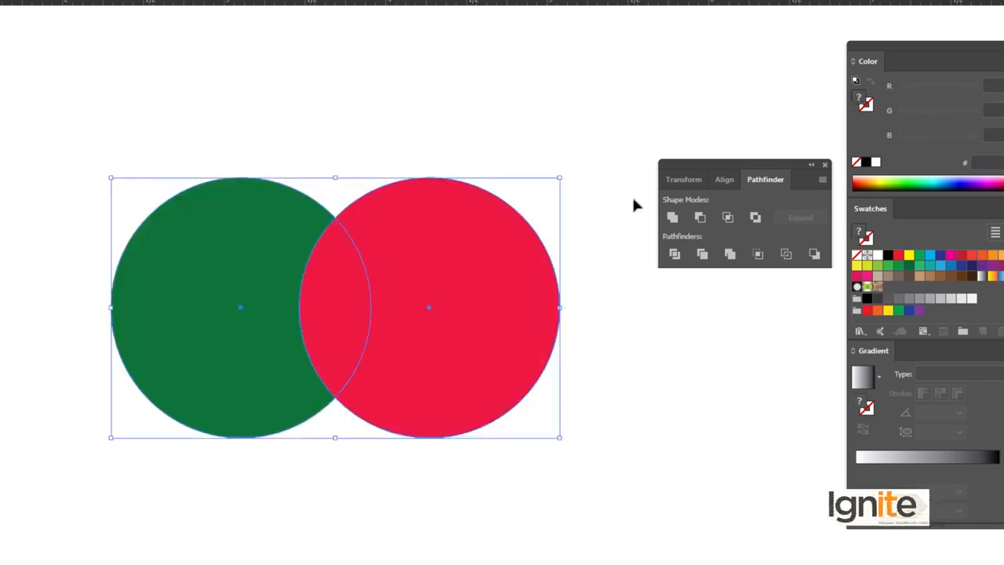
click(759, 261)
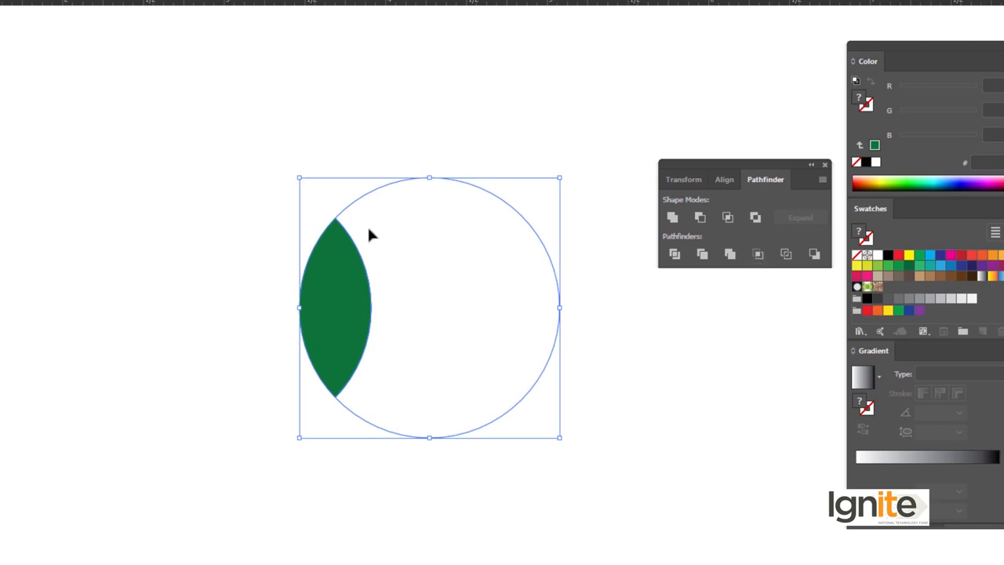
key(ctrl+z)
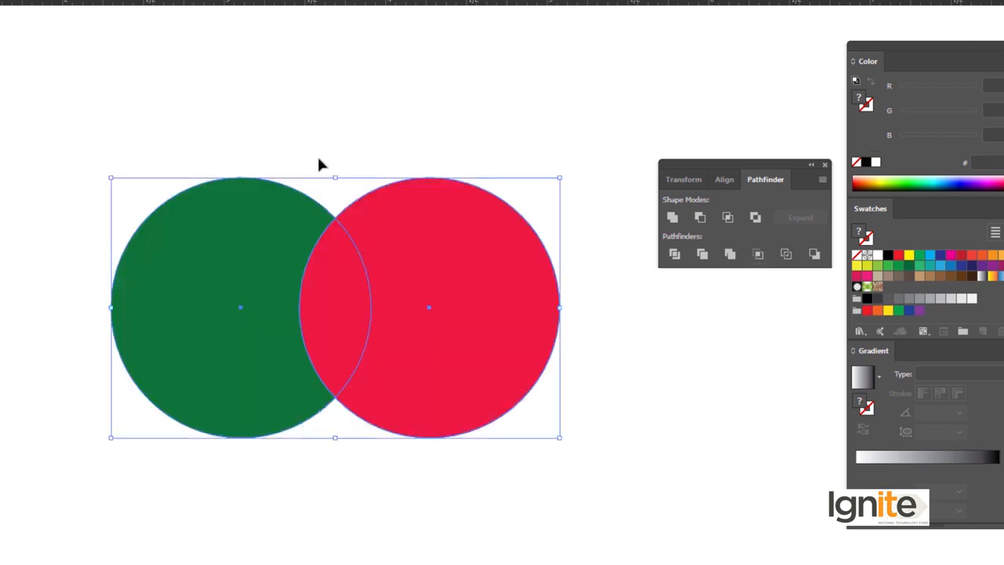
click(754, 259)
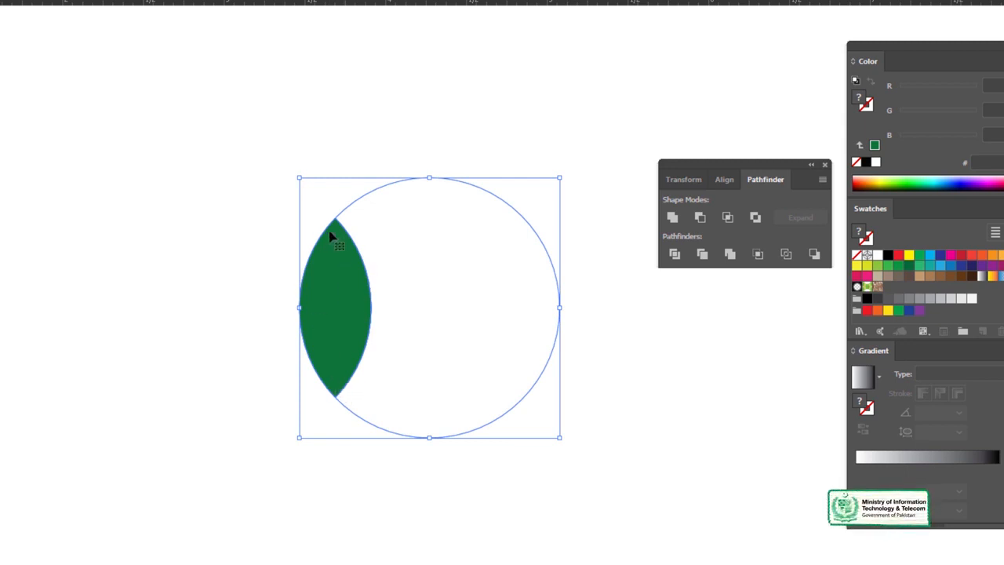
click(339, 113)
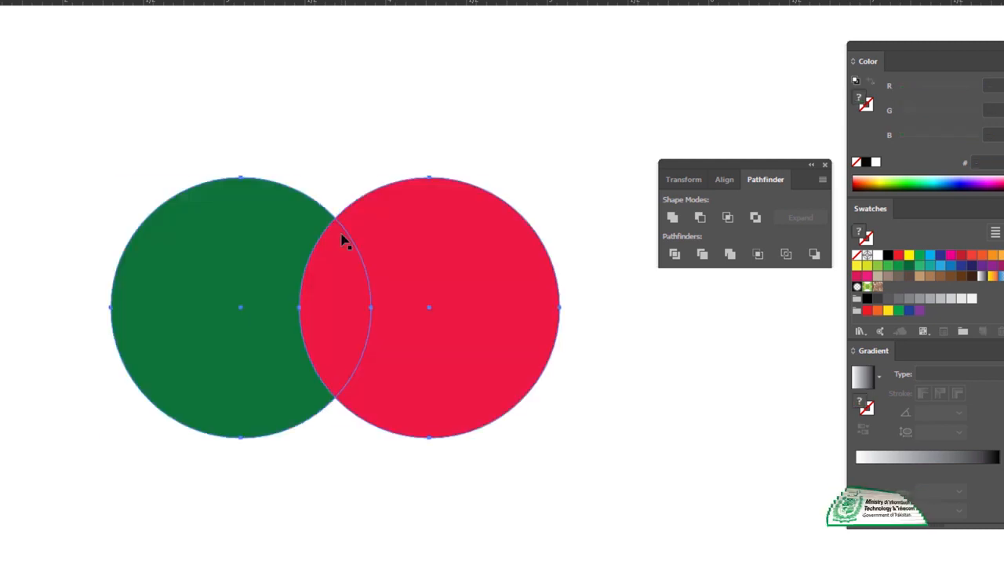
key(ctrl+a)
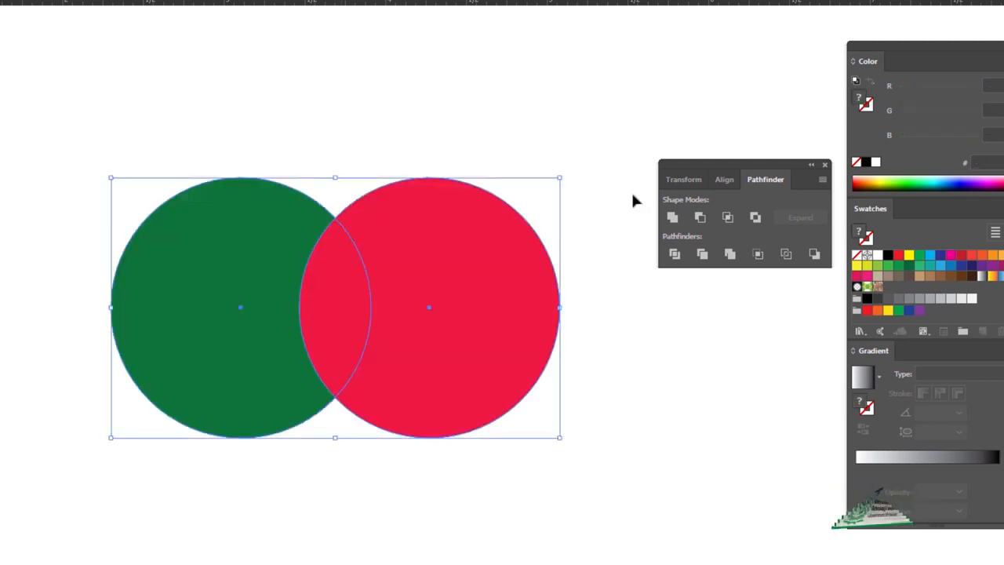
click(758, 254)
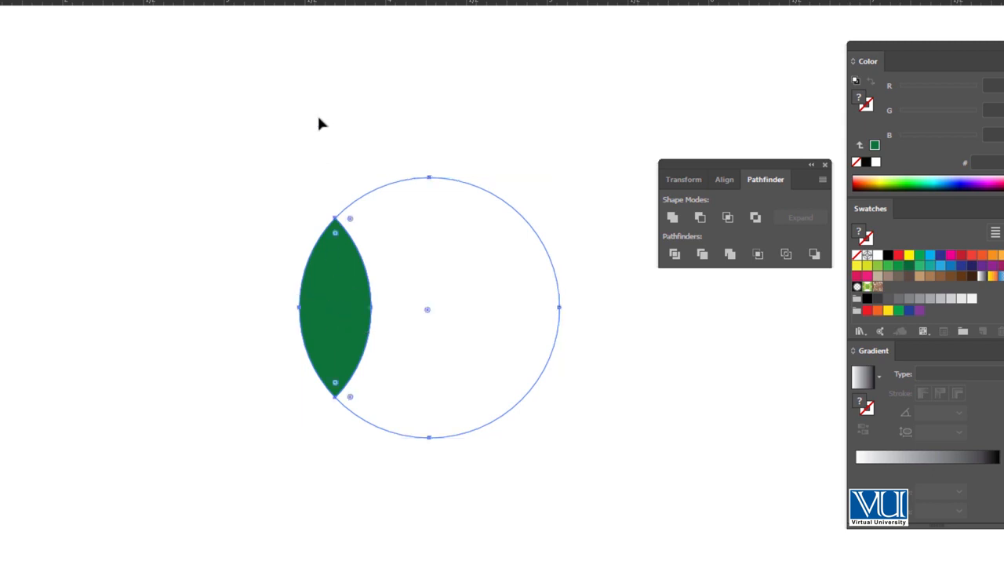
key(ctrl+z)
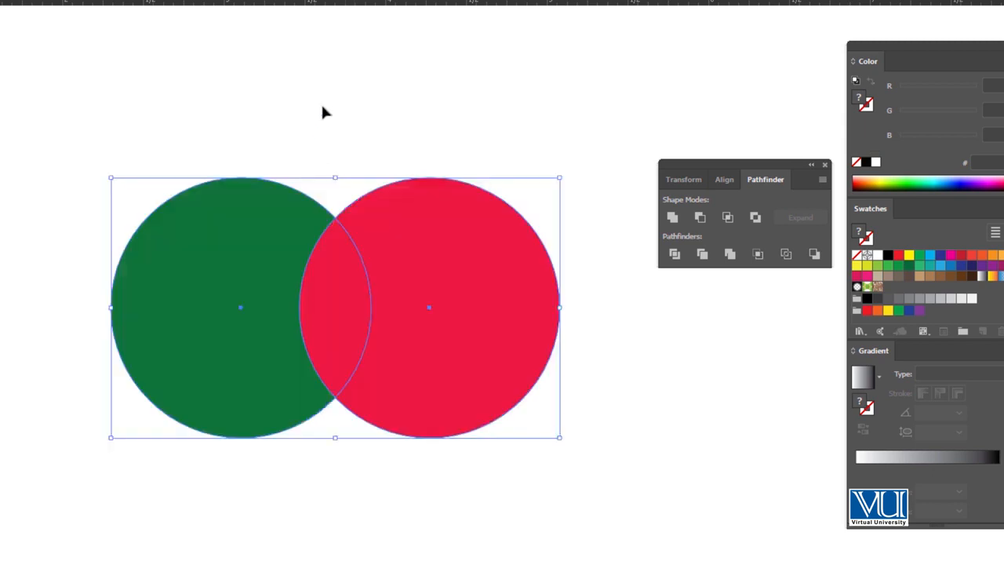
Convert the two overlapping circles to outlines with the Pathfinder's Outline operation and undo it.
click(786, 254)
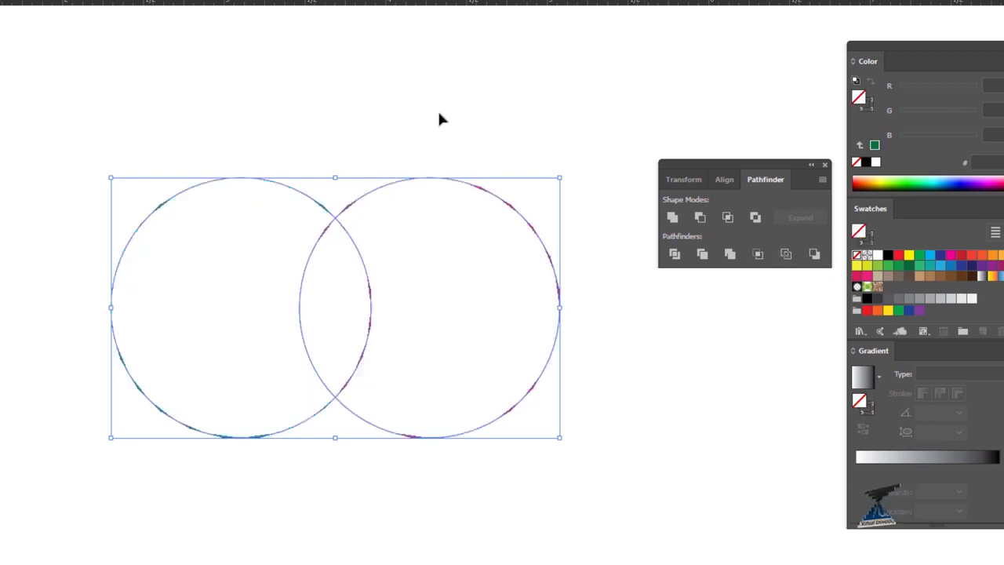
key(ctrl+z)
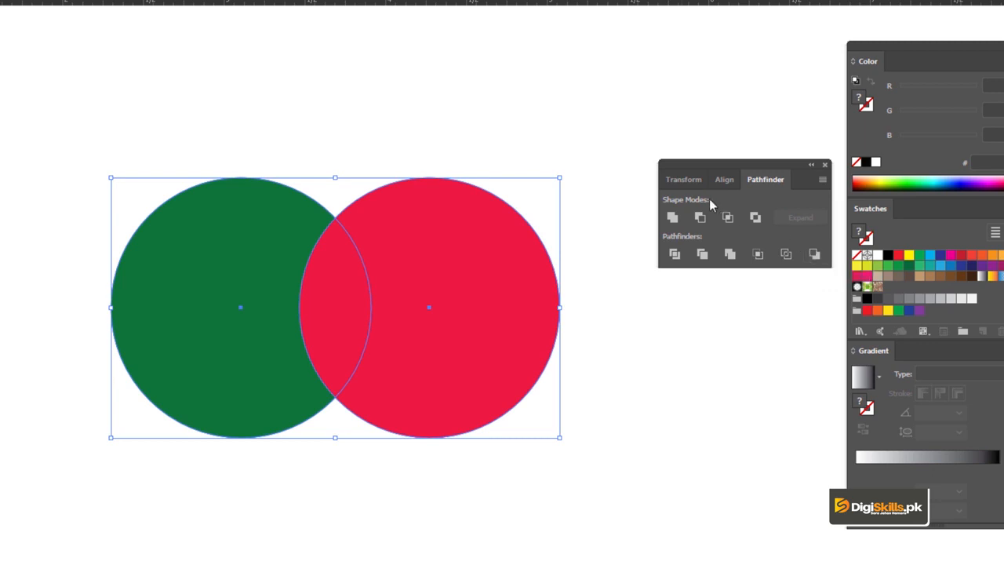
Subtract the green back circle from the red circle with the Pathfinder's Minus Back operation.
click(815, 254)
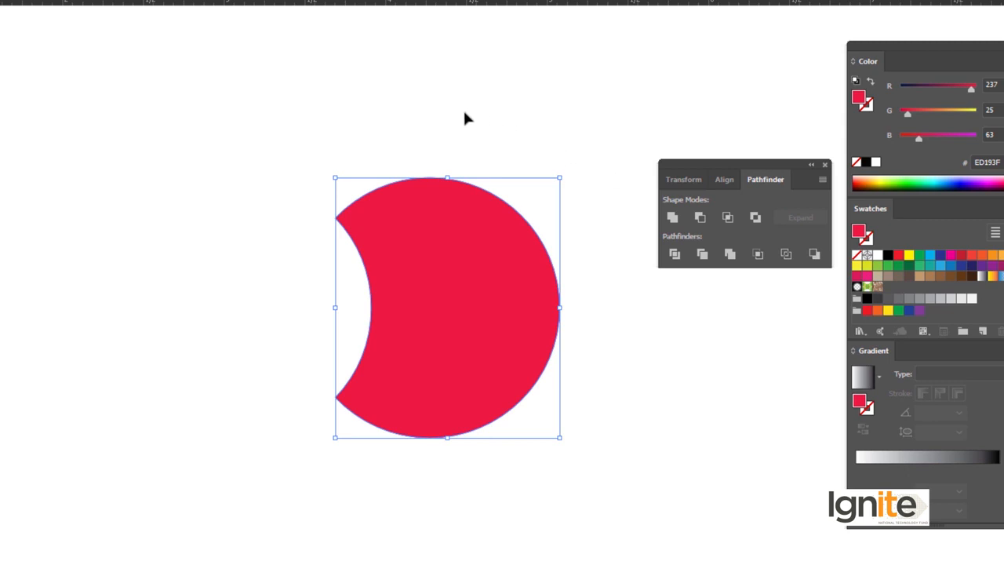
key(a)
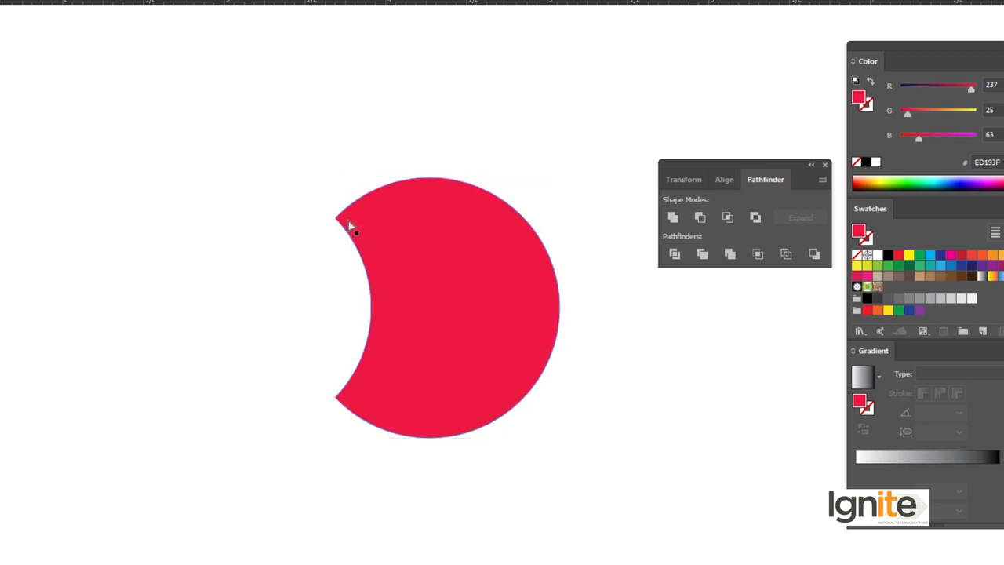
key(v)
key(z)
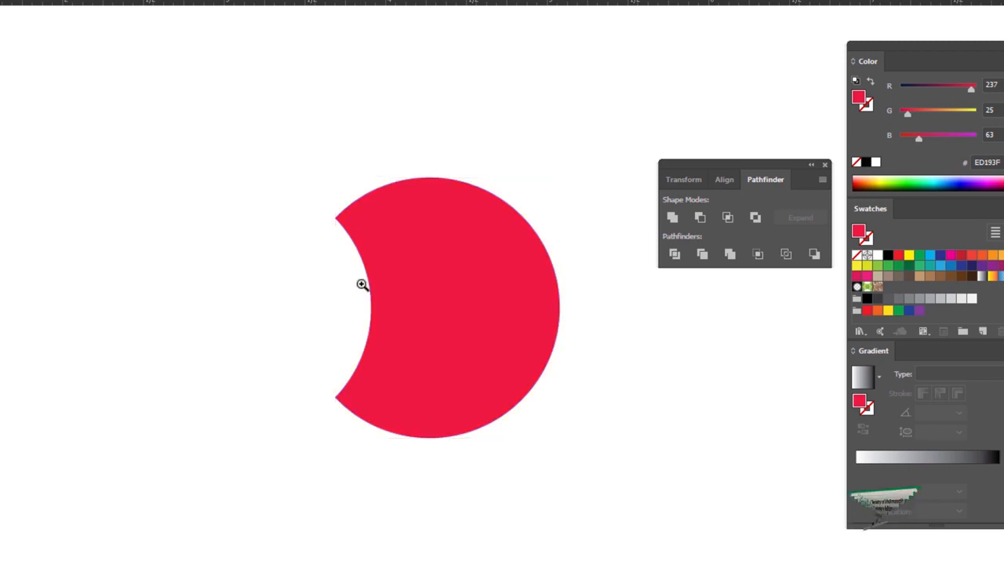
alt+click(362, 284)
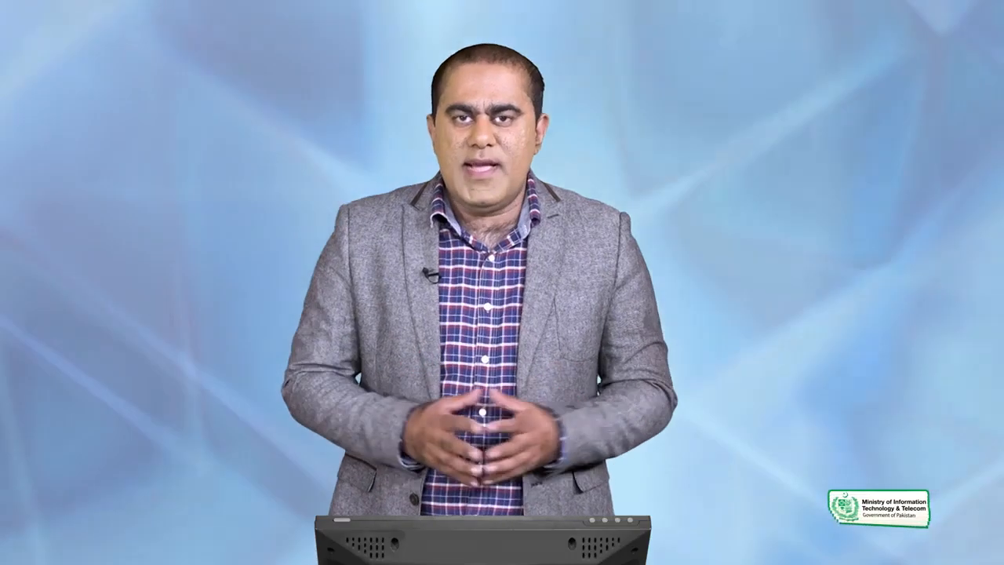